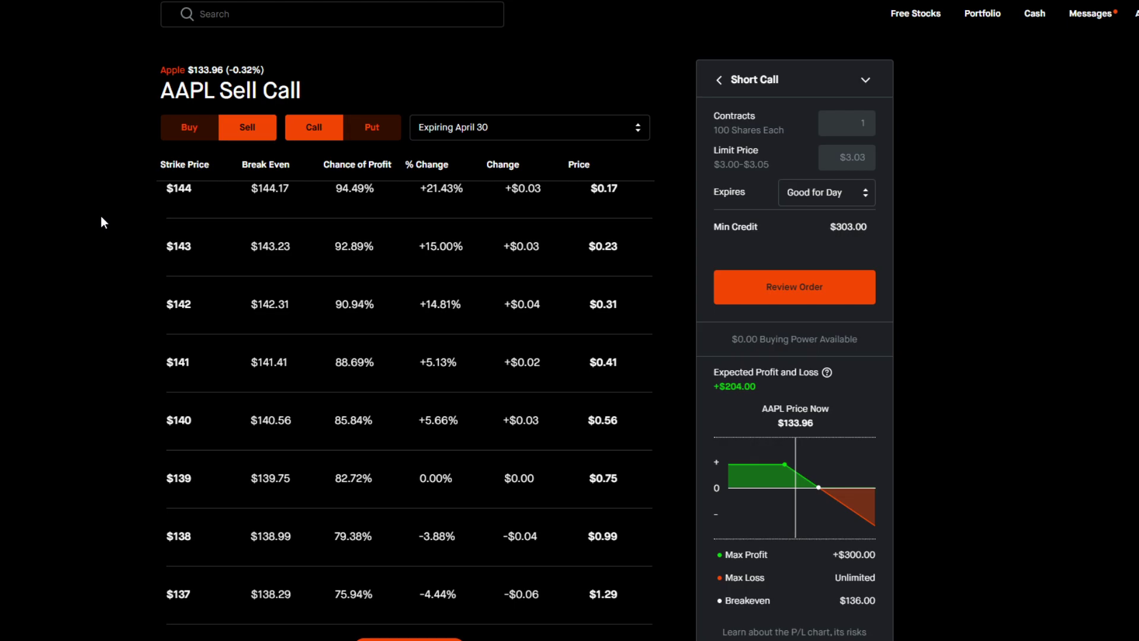
Go back from the AAPL Sell Call options chain to the Apple stock page.
key(alt+Left)
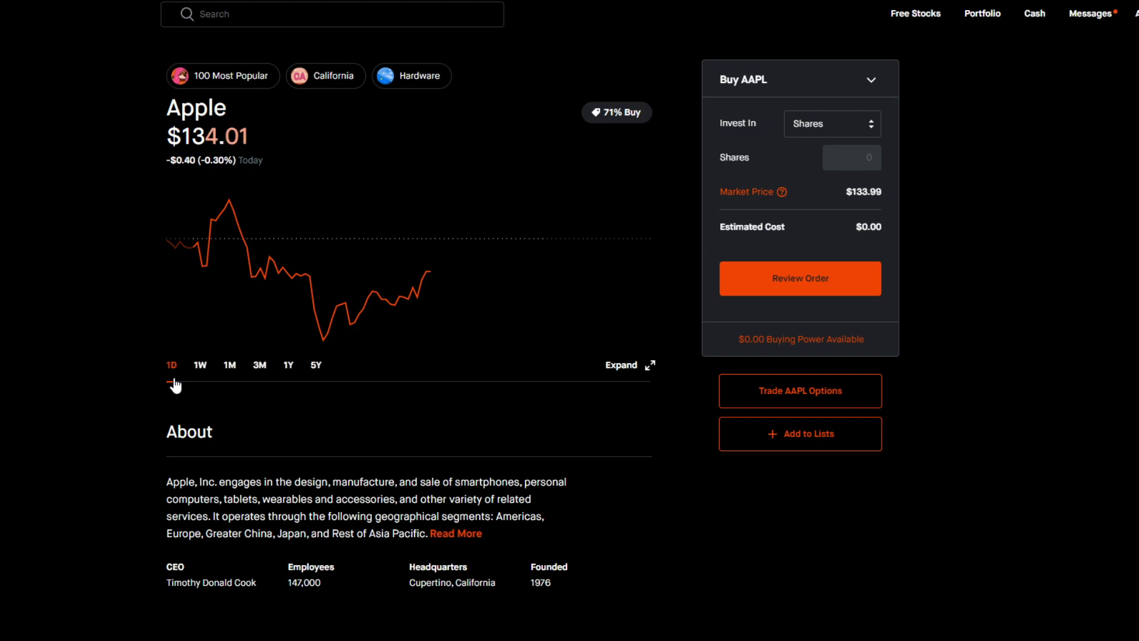
Search for the AAPL ticker, open Apple, and bring up its April 30 call options chain.
click(226, 13)
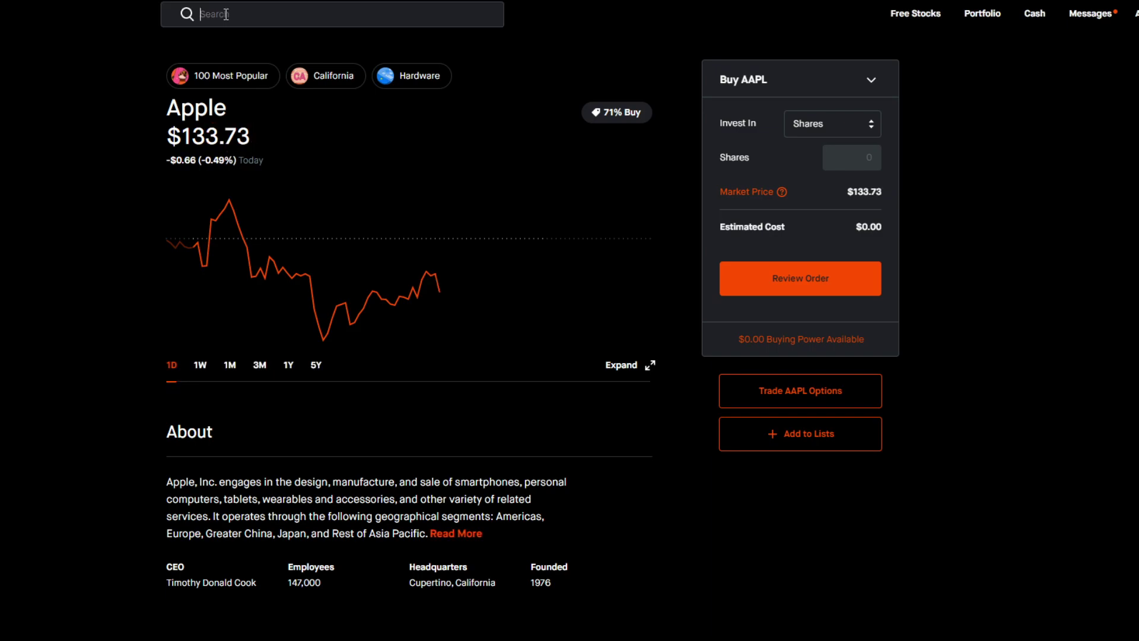
text(aaol)
key(BackSpace)
key(BackSpace)
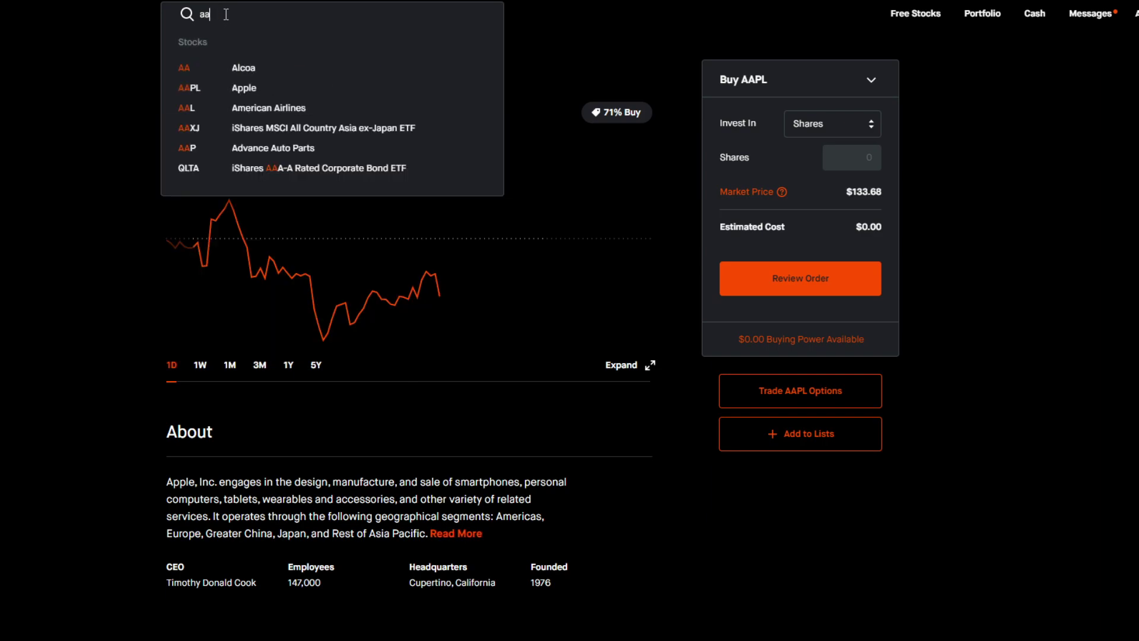
text(pl)
click(271, 67)
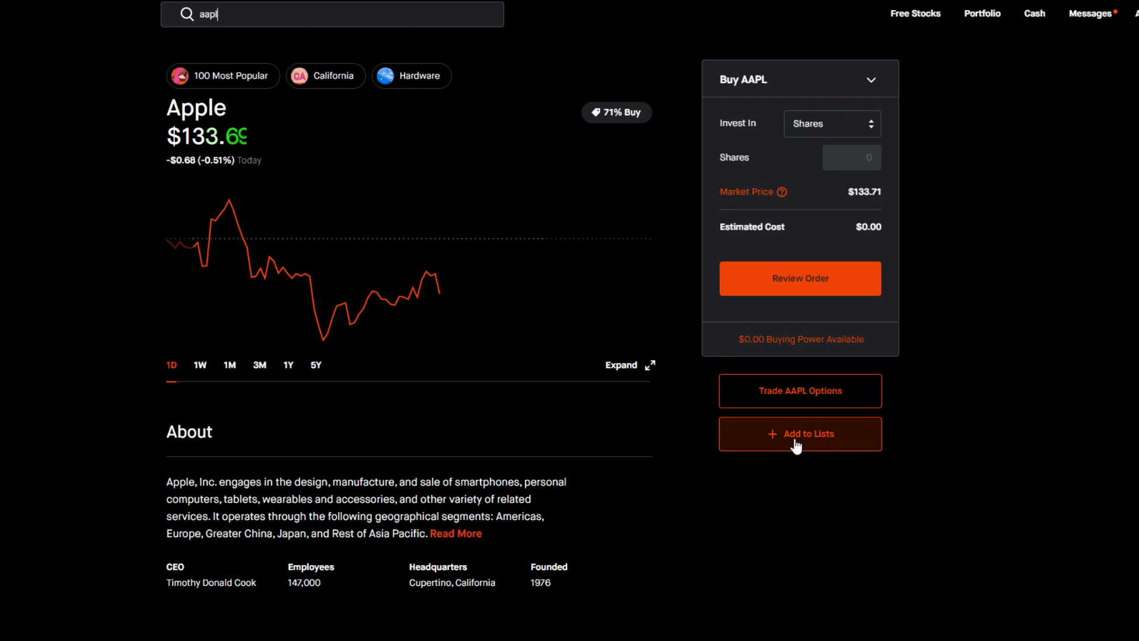
click(781, 394)
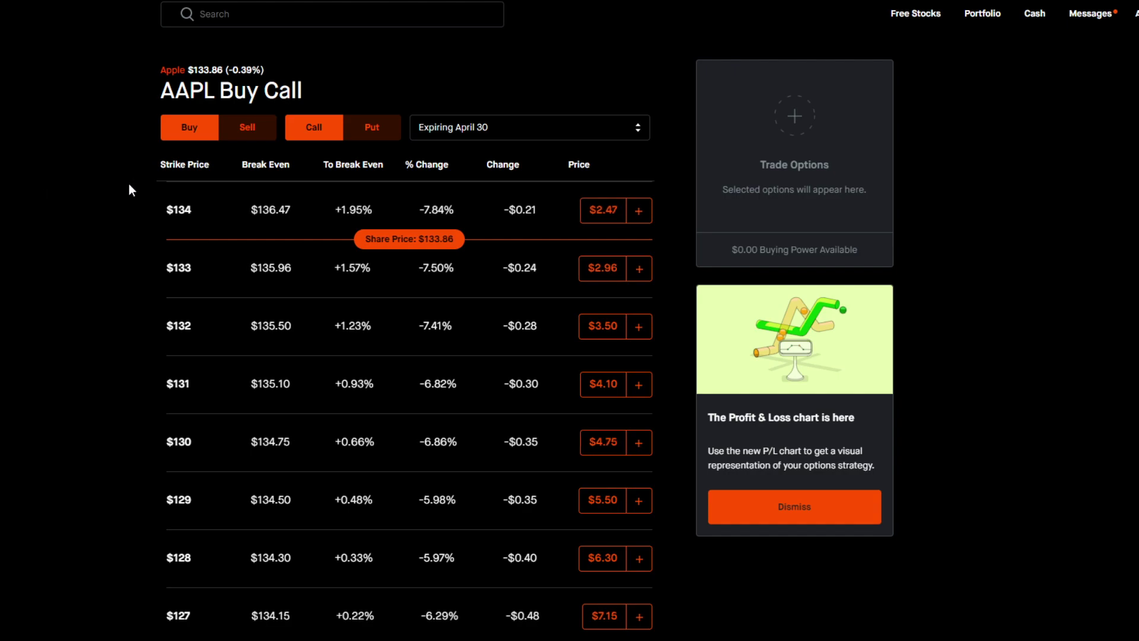
Toggle the AAPL chain between Sell and Buy, ending on Sell calls.
click(237, 136)
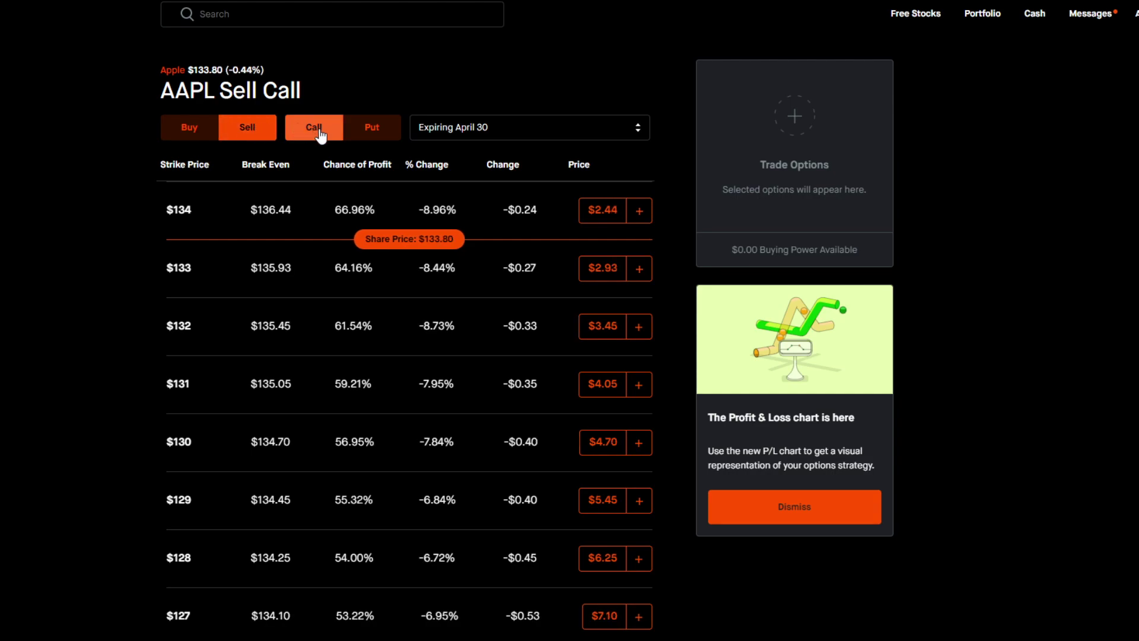
click(190, 126)
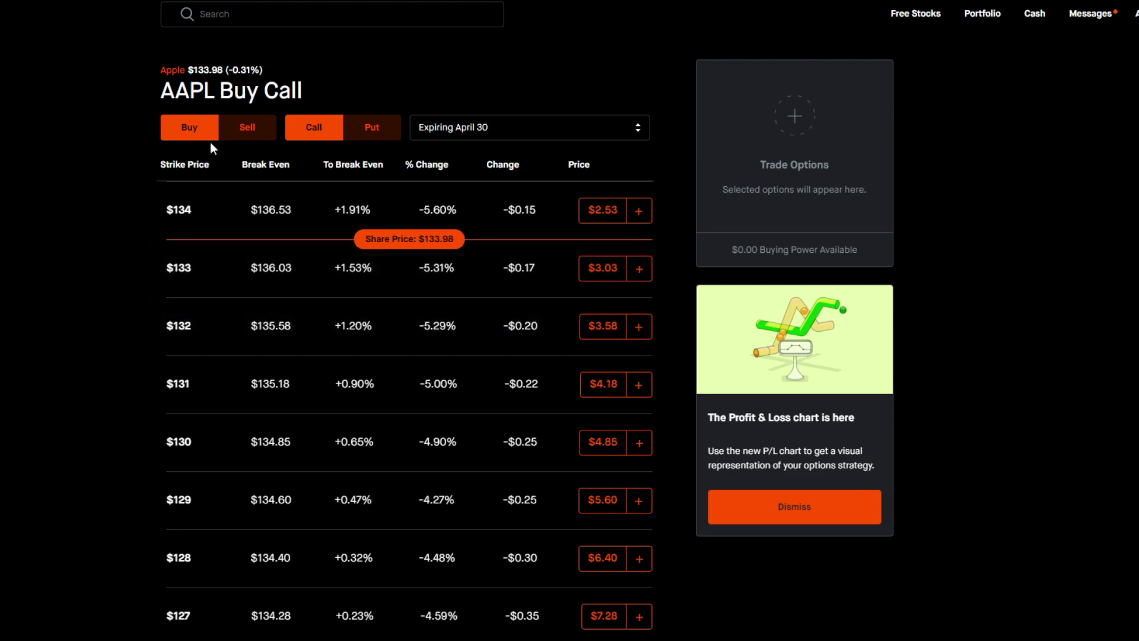
click(247, 135)
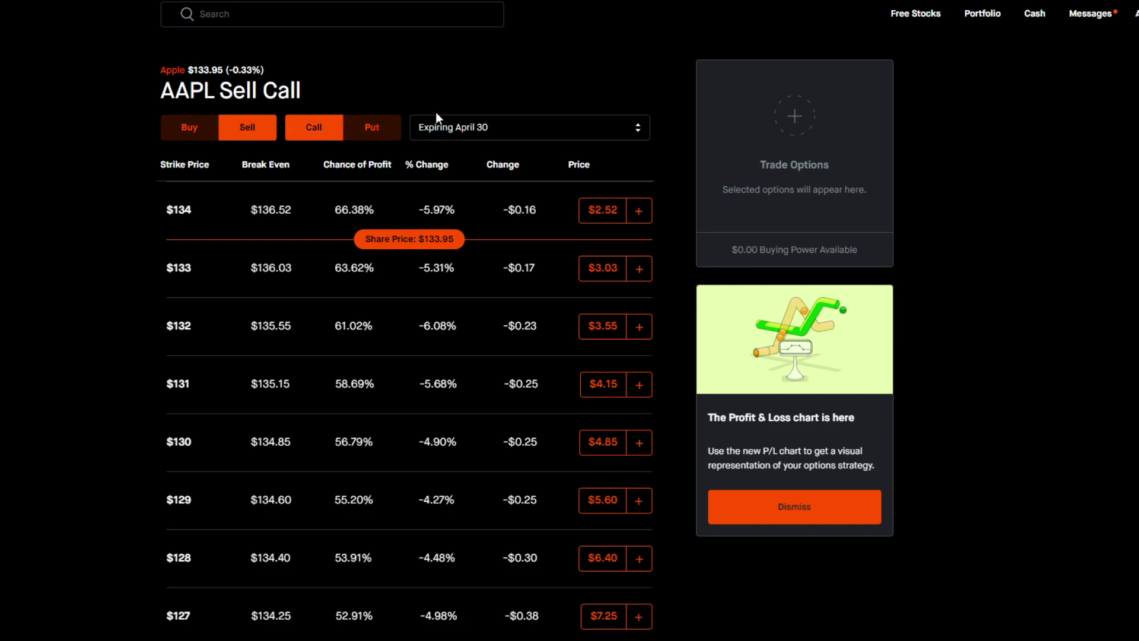
Browse the AAPL sell call expiration dates repeatedly, leaving April 30 selected.
click(467, 132)
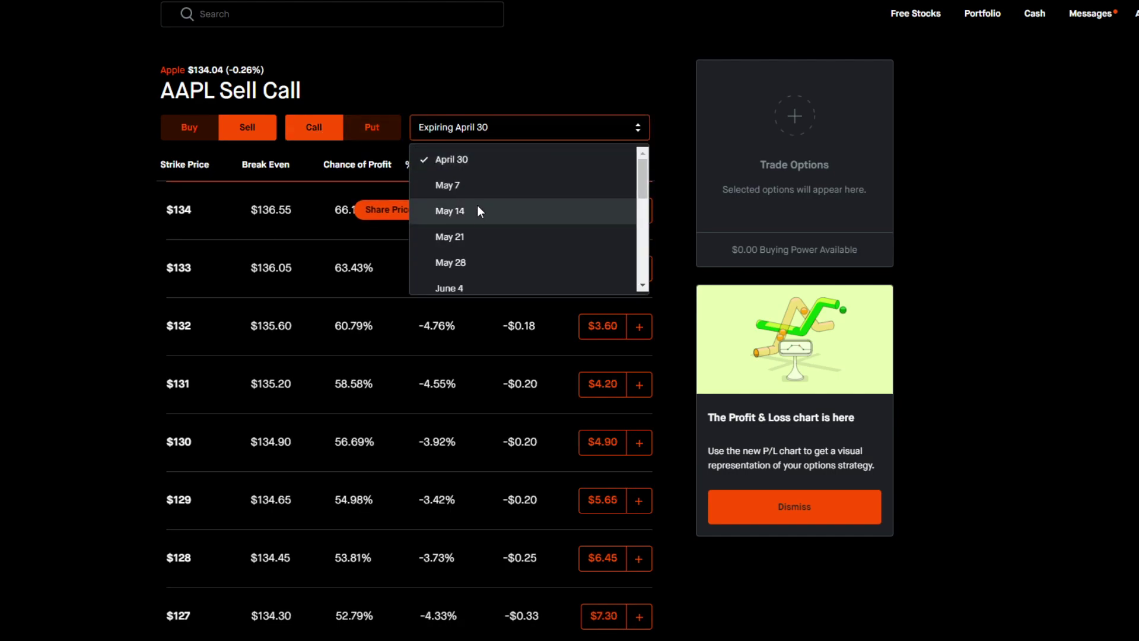
scroll(477, 204, down, 3)
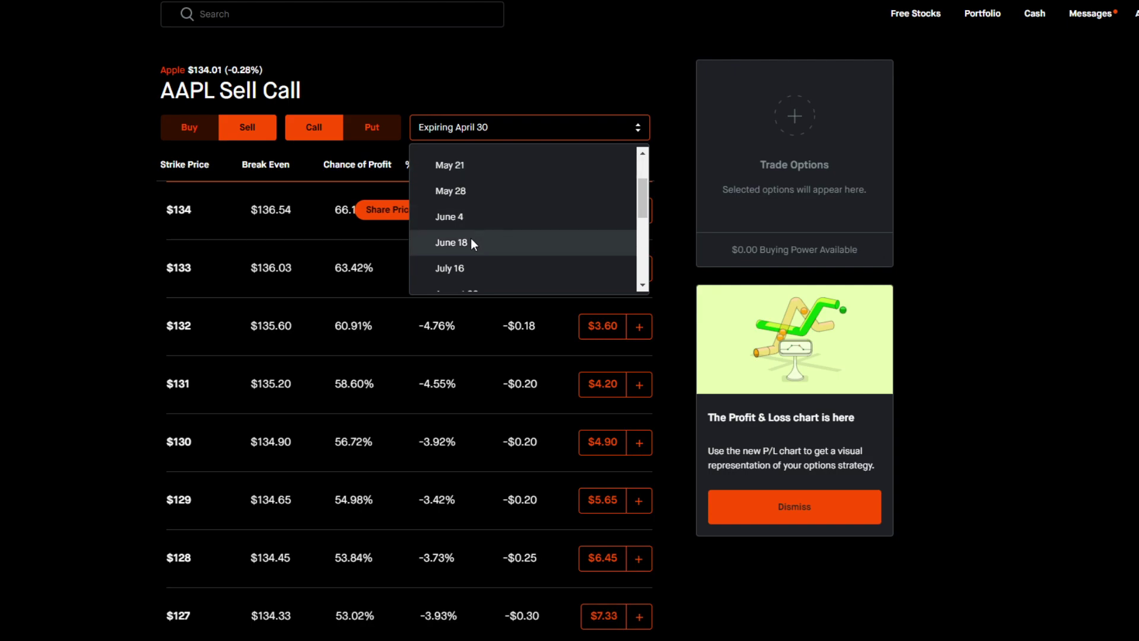
scroll(465, 267, down, 2)
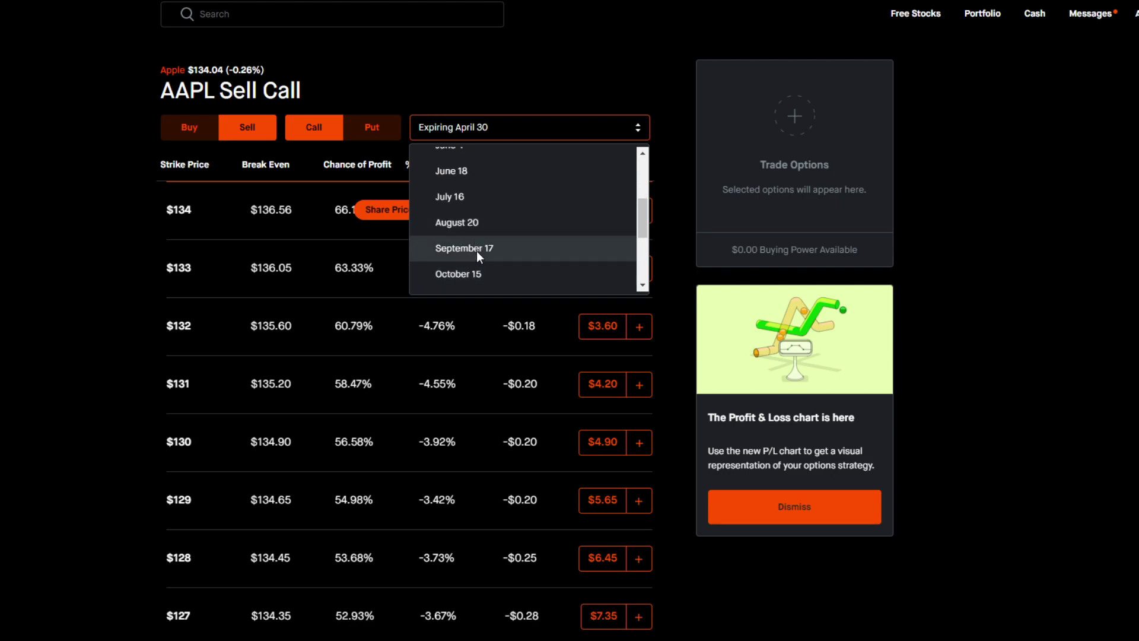
scroll(476, 251, up, 3)
click(47, 169)
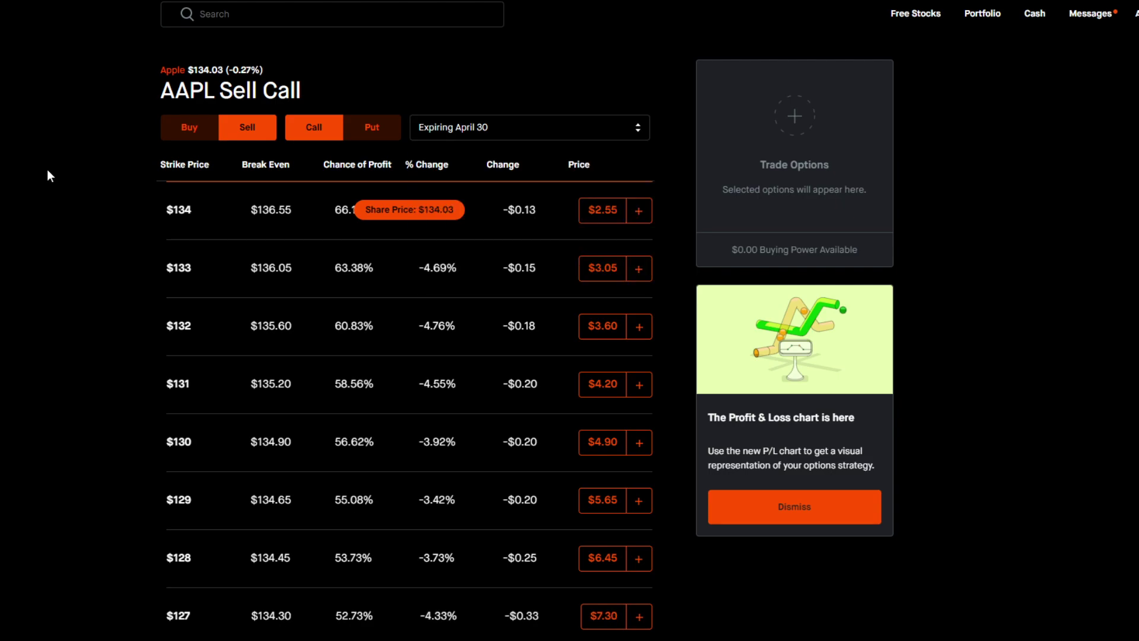
click(489, 126)
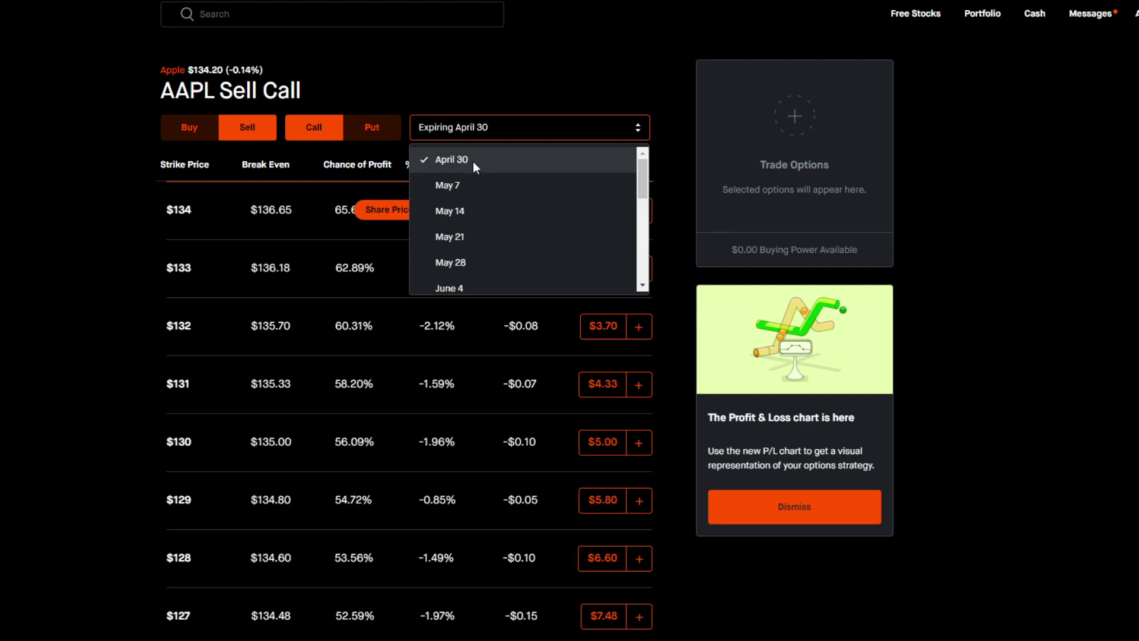
click(26, 195)
scroll(280, 202, up, 3)
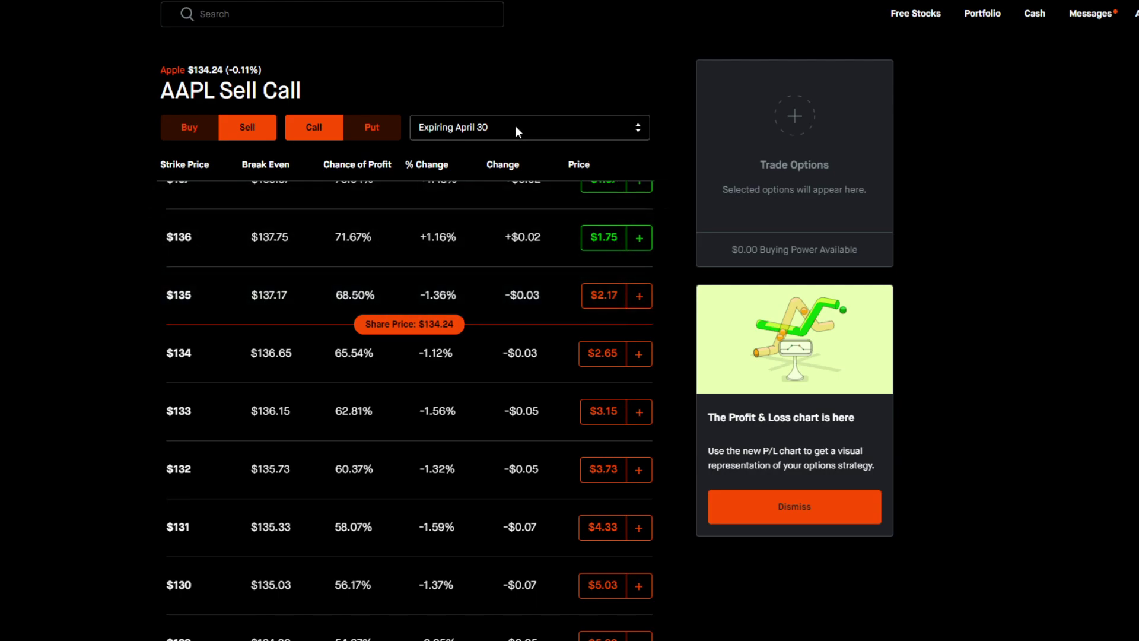
click(500, 134)
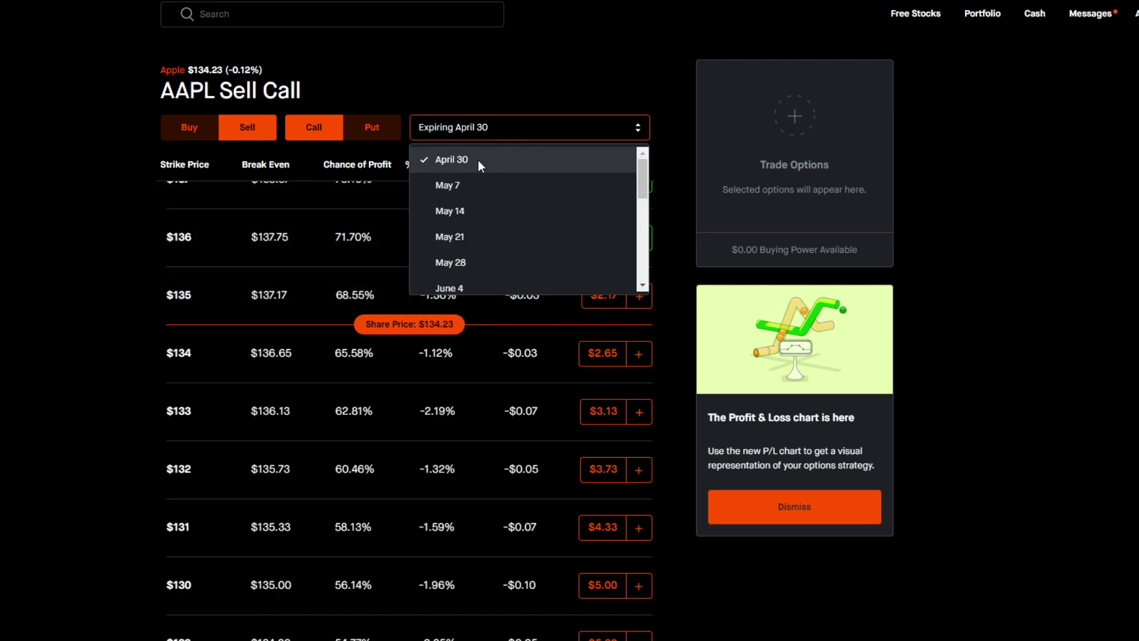
click(455, 165)
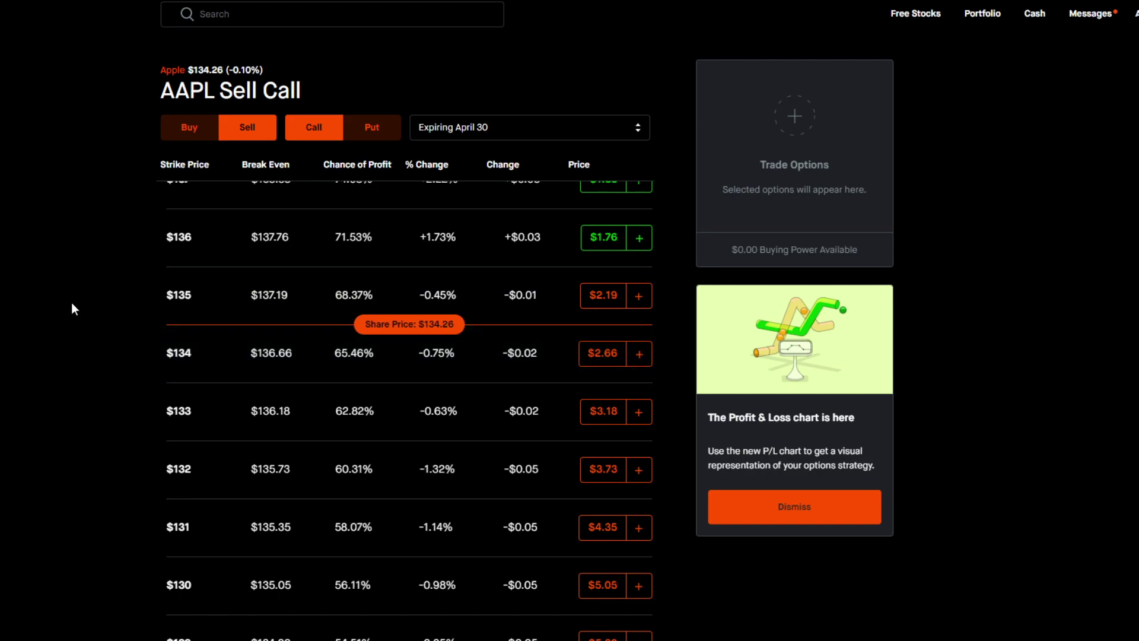
click(469, 127)
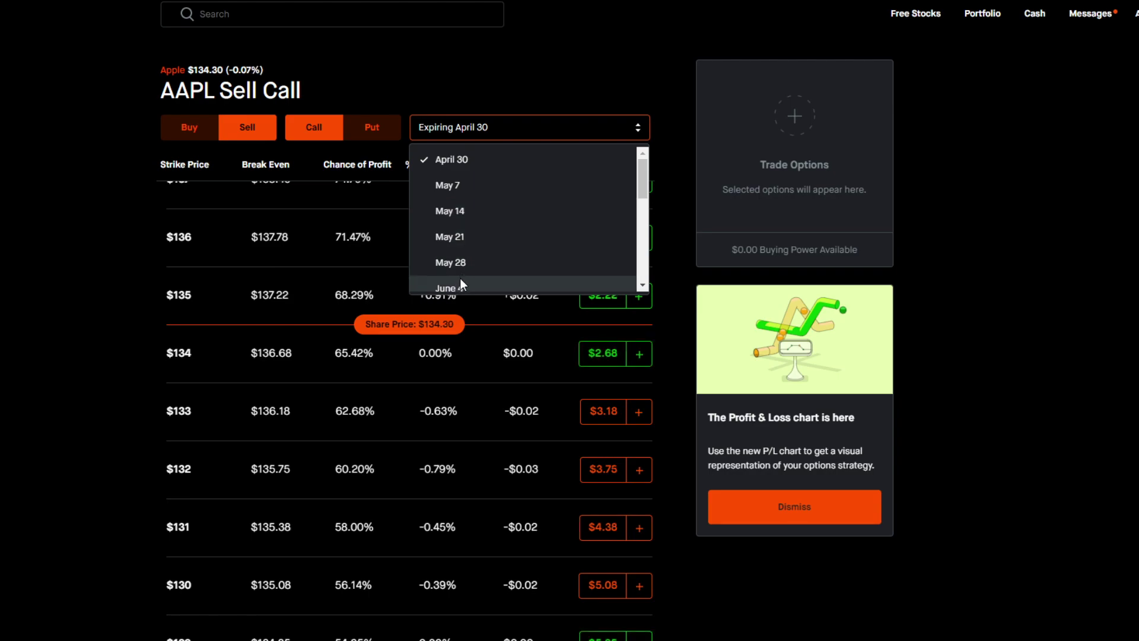
Scroll the expiration list and pick July 16 for the AAPL sell calls.
scroll(462, 240, down, 1)
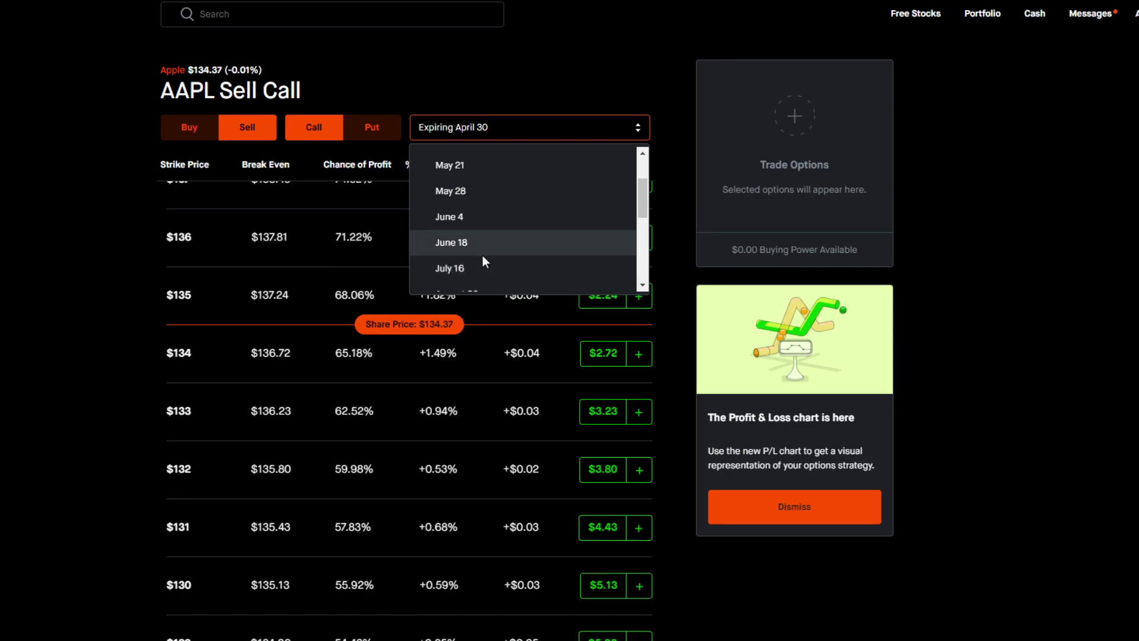
scroll(475, 208, up, 3)
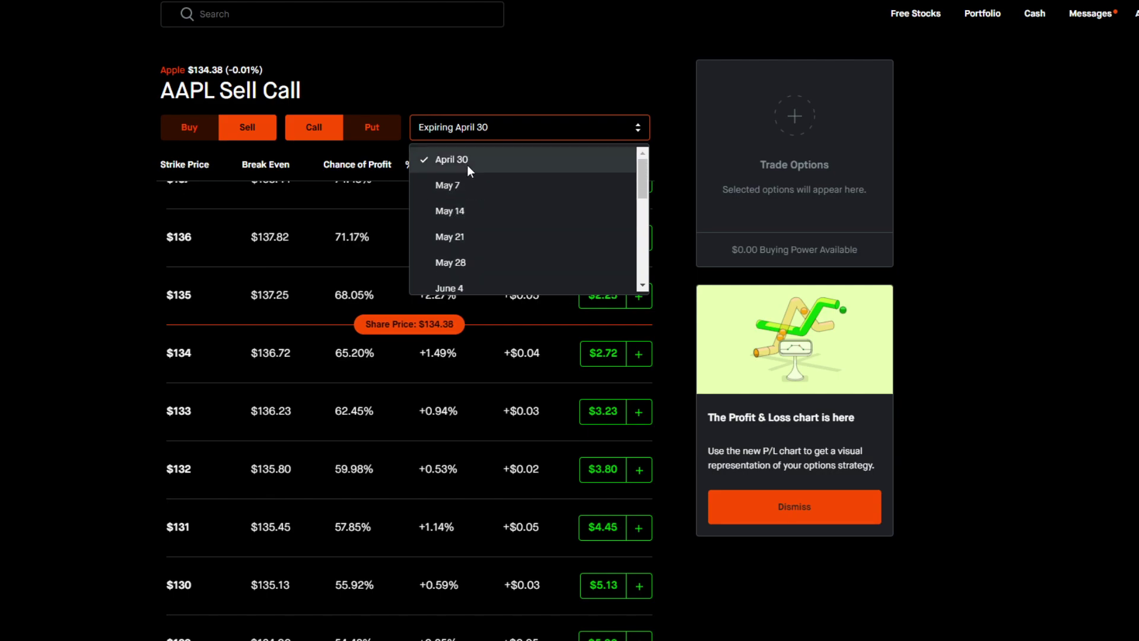
click(467, 165)
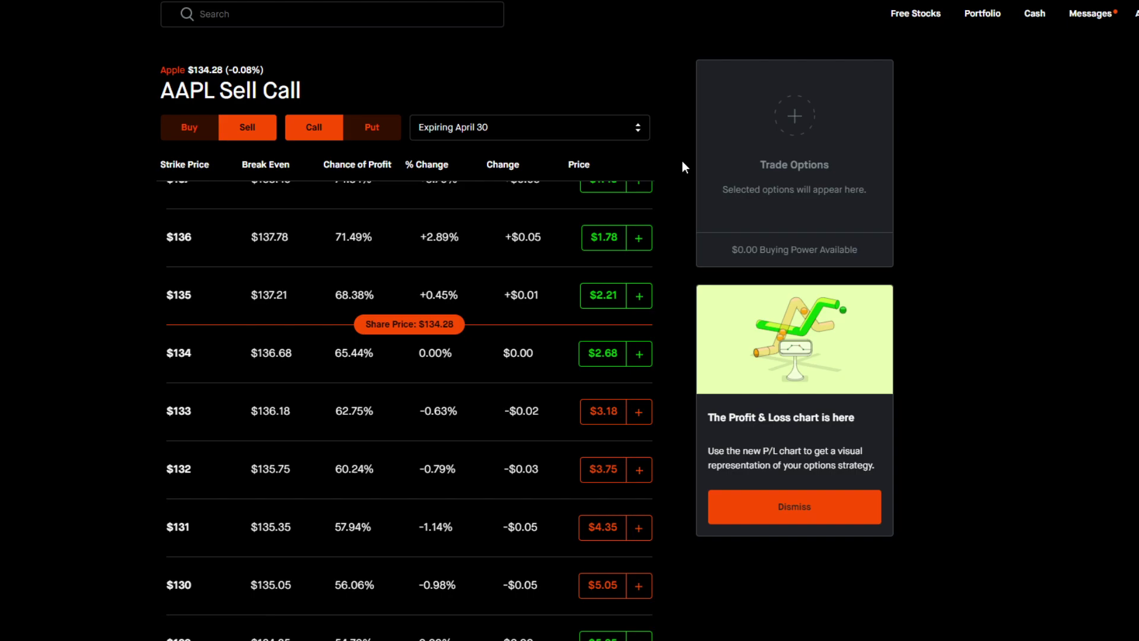
click(546, 131)
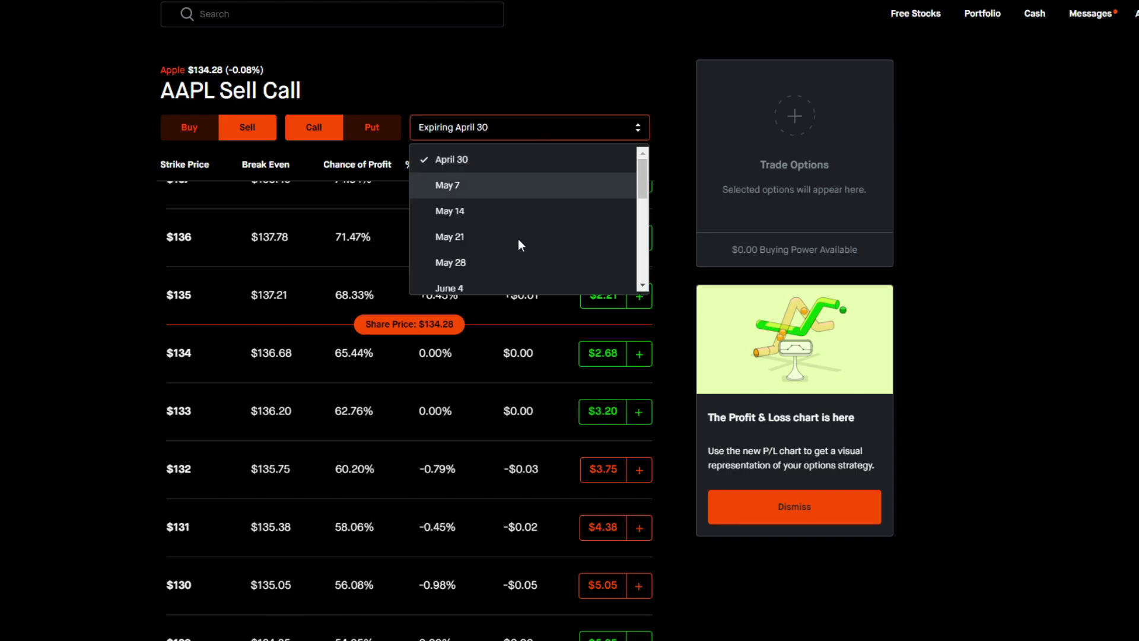
scroll(479, 255, down, 3)
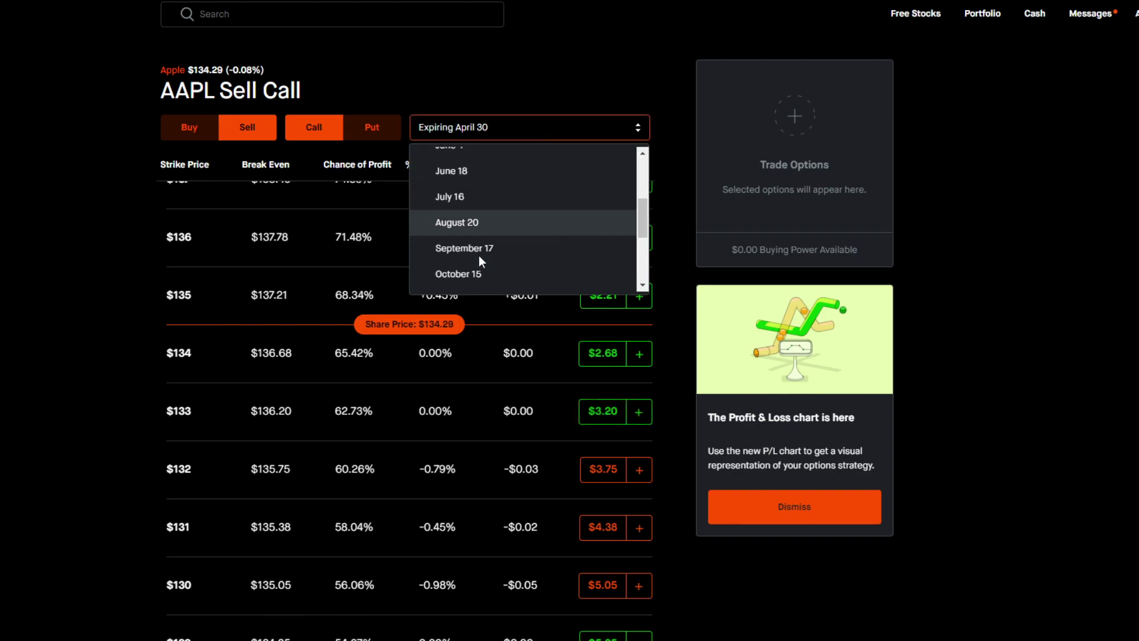
click(488, 195)
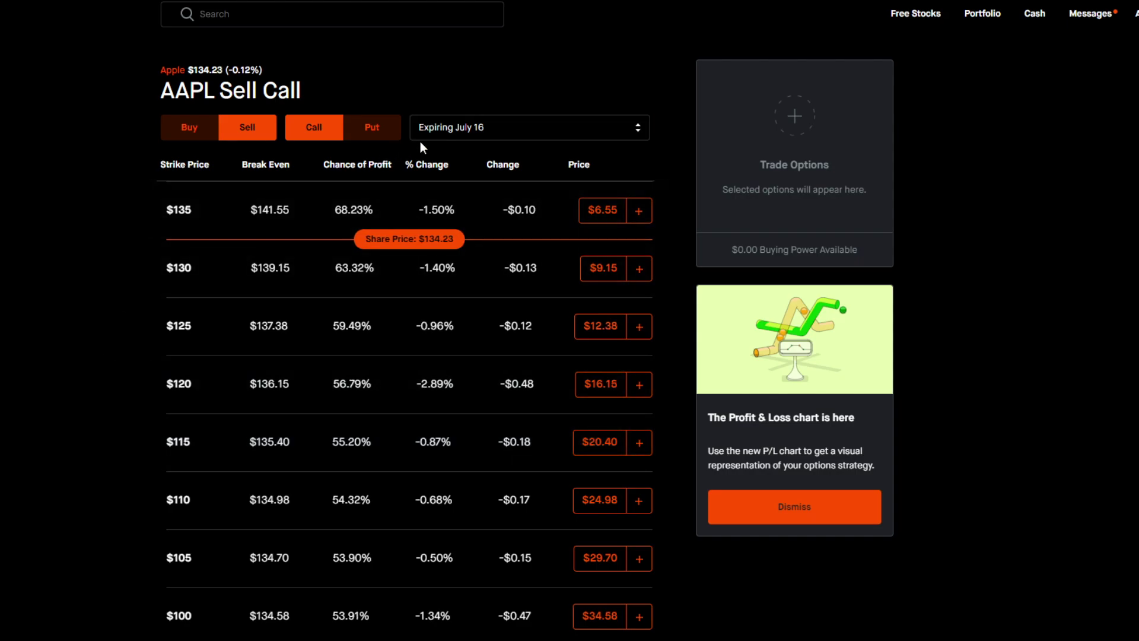
Return the AAPL sell calls to April 30 and scroll through the strikes.
click(469, 127)
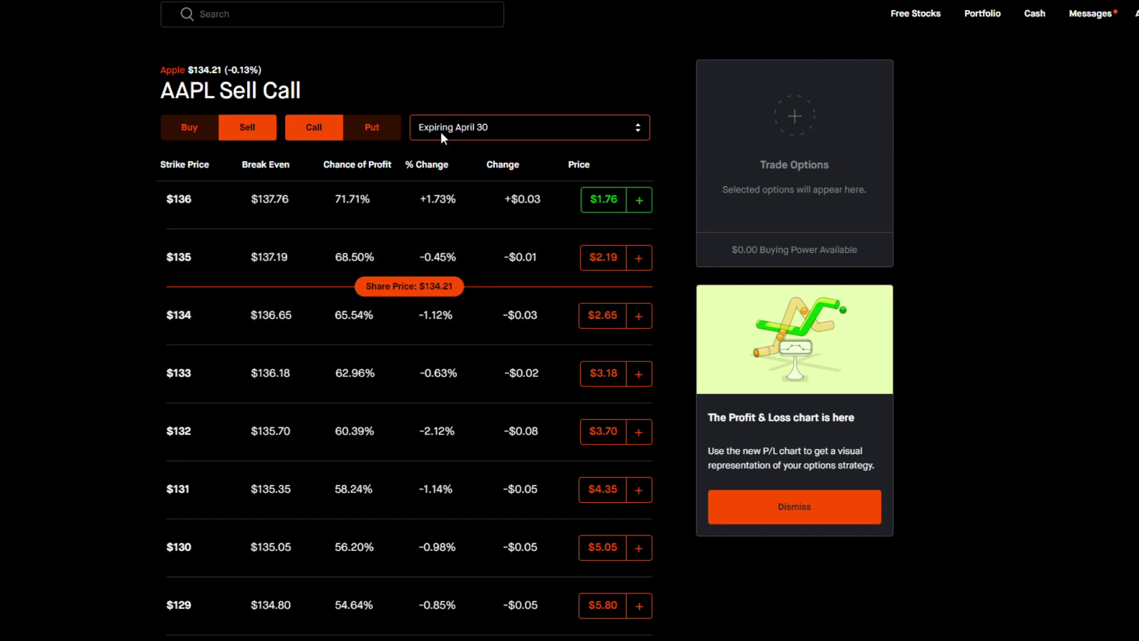
click(485, 129)
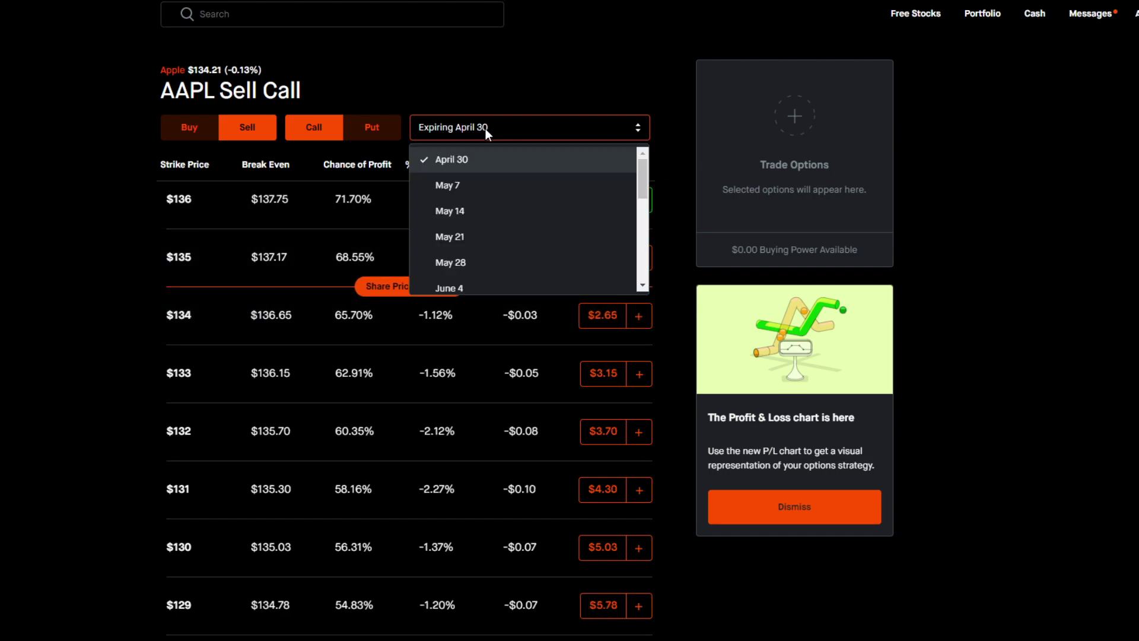
click(464, 157)
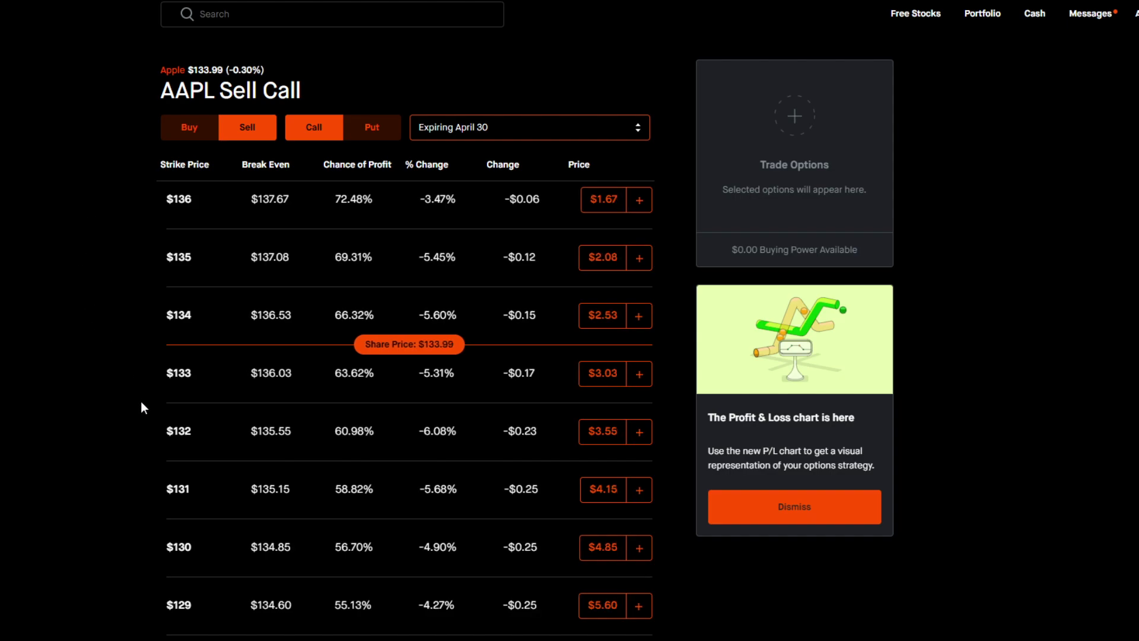
scroll(145, 356, down, 1)
scroll(151, 332, down, 1)
scroll(157, 310, up, 2)
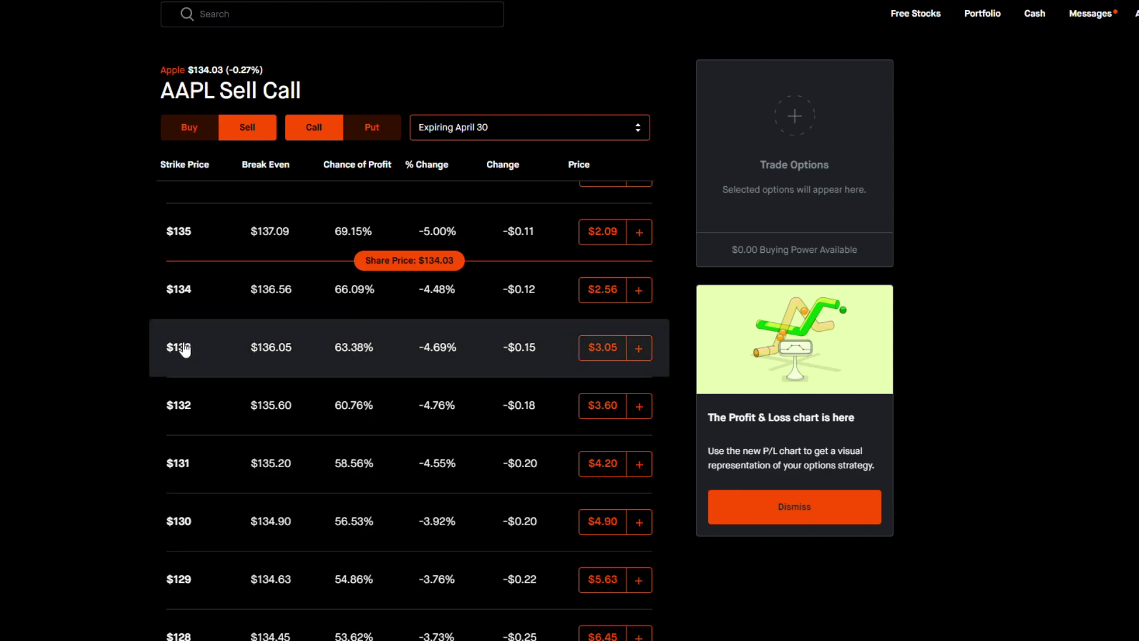
scroll(105, 486, up, 4)
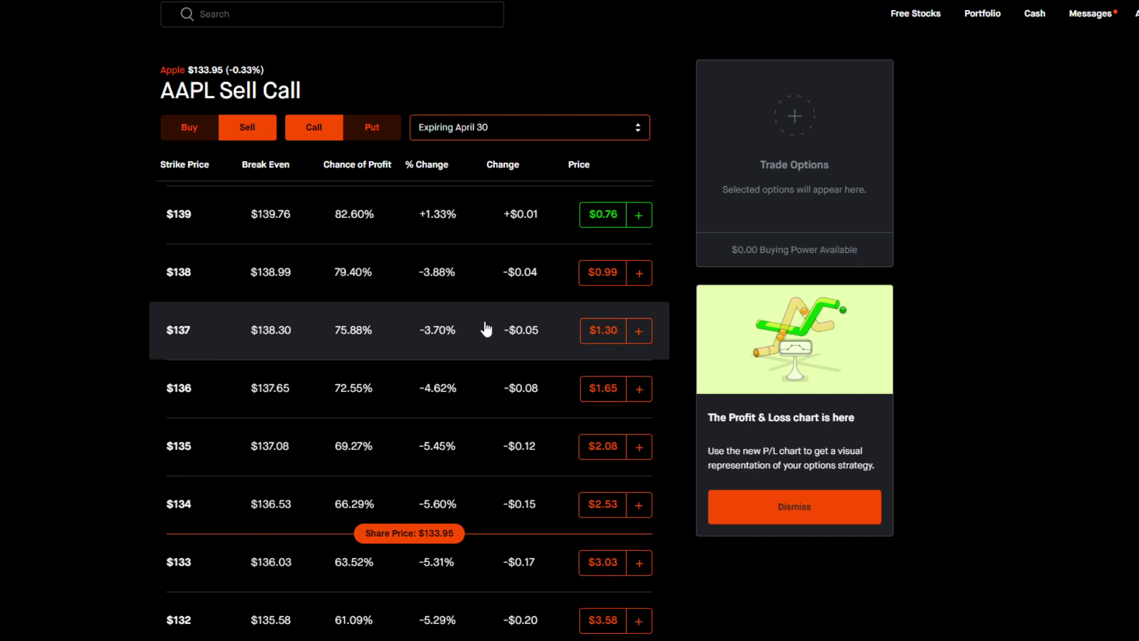
Pick the $137 April 30 call and continue to its Short Call order form.
click(612, 330)
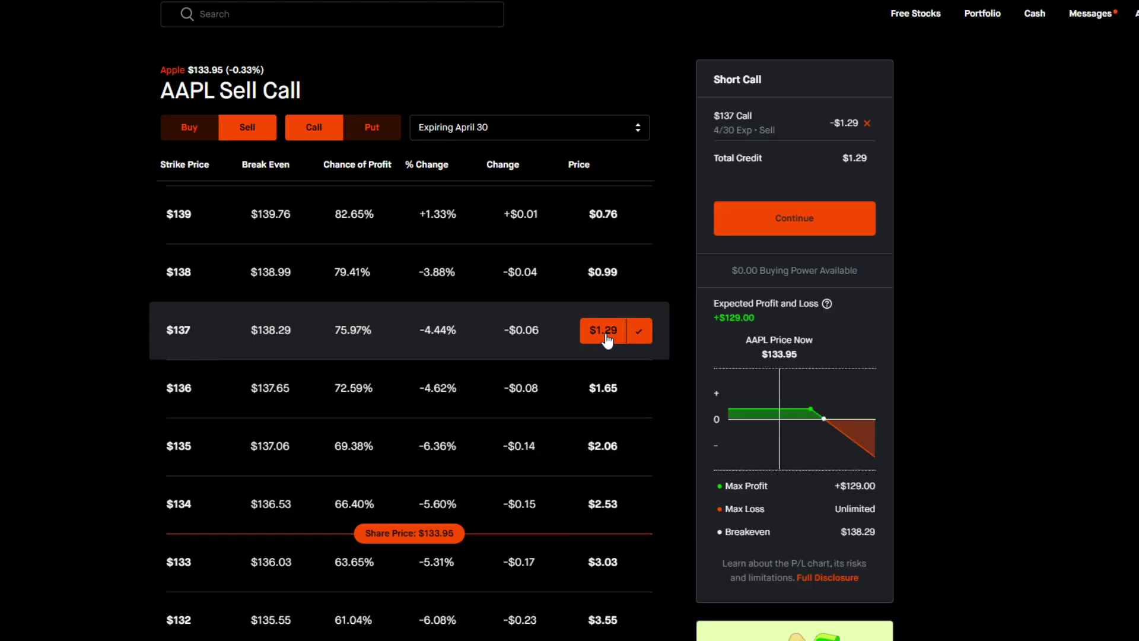
click(798, 219)
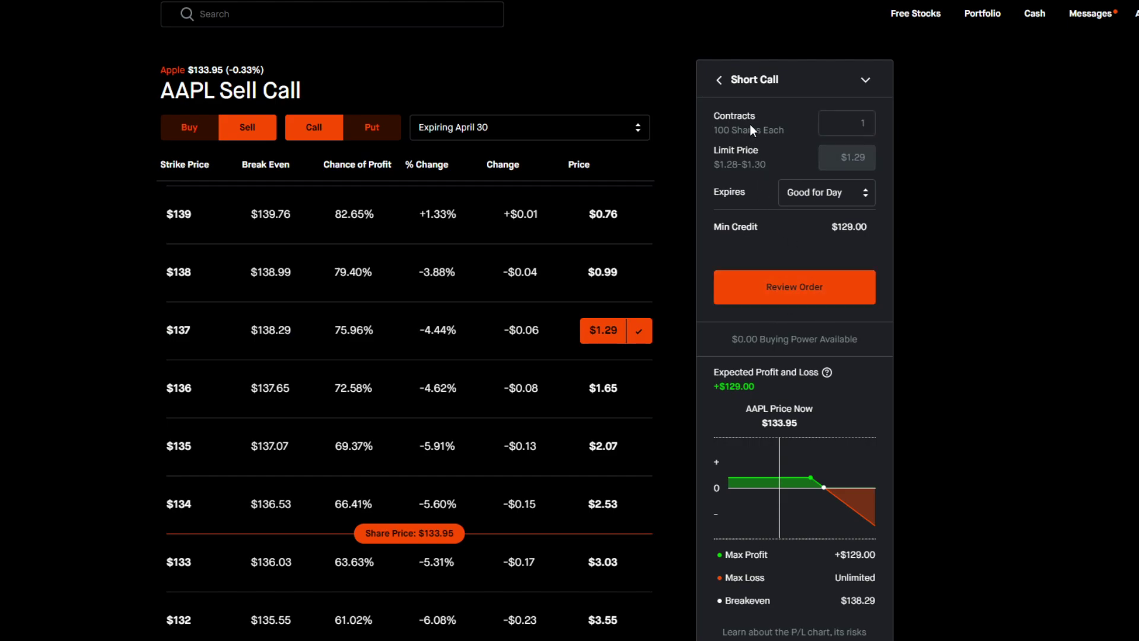
click(858, 123)
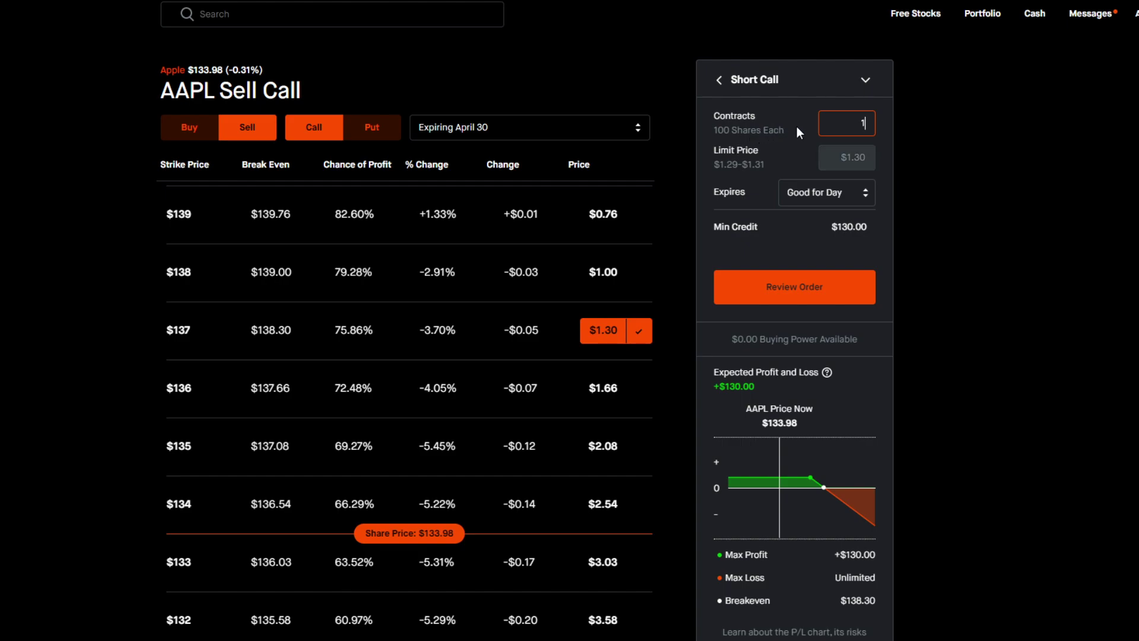
Try 2 and 3 contracts, then set the $137 short call back to 1 contract.
click(838, 123)
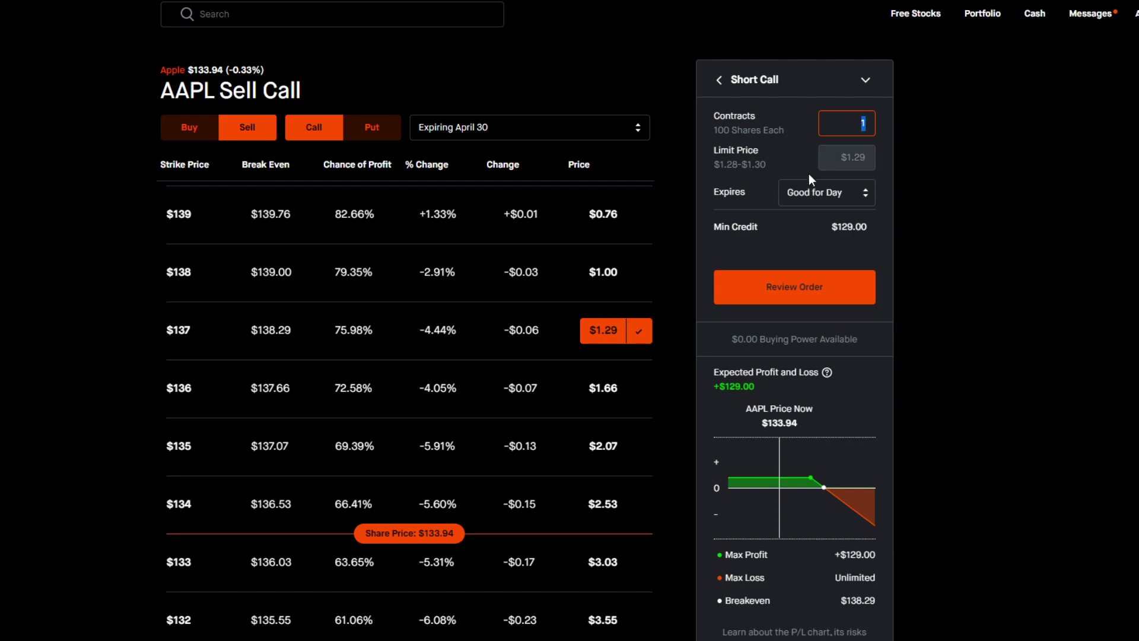
text(23)
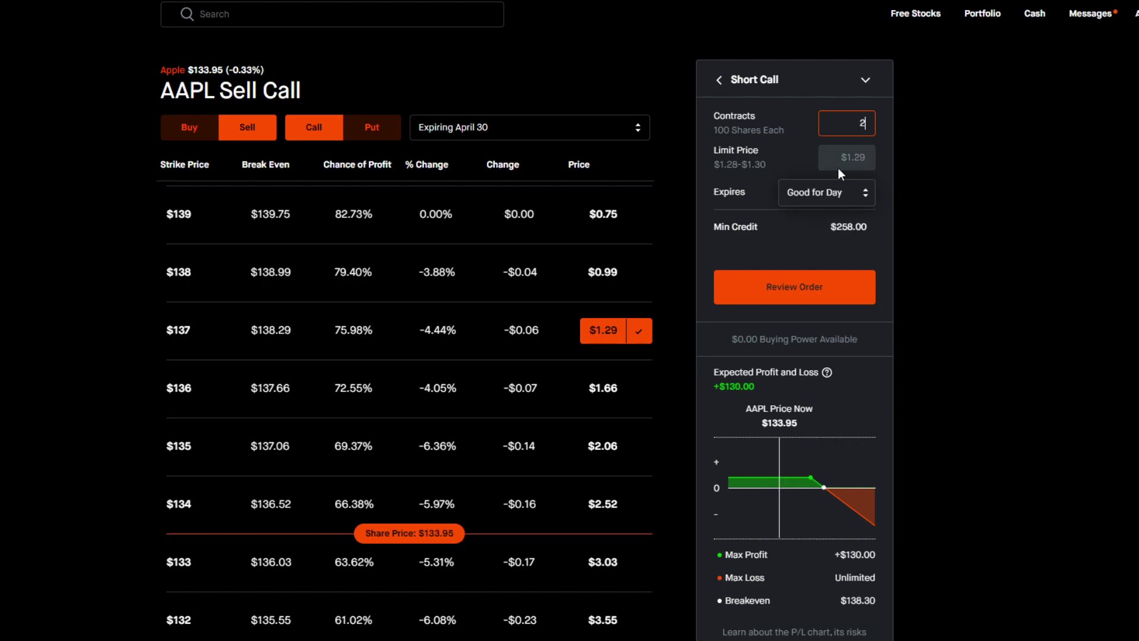
click(854, 121)
text(3)
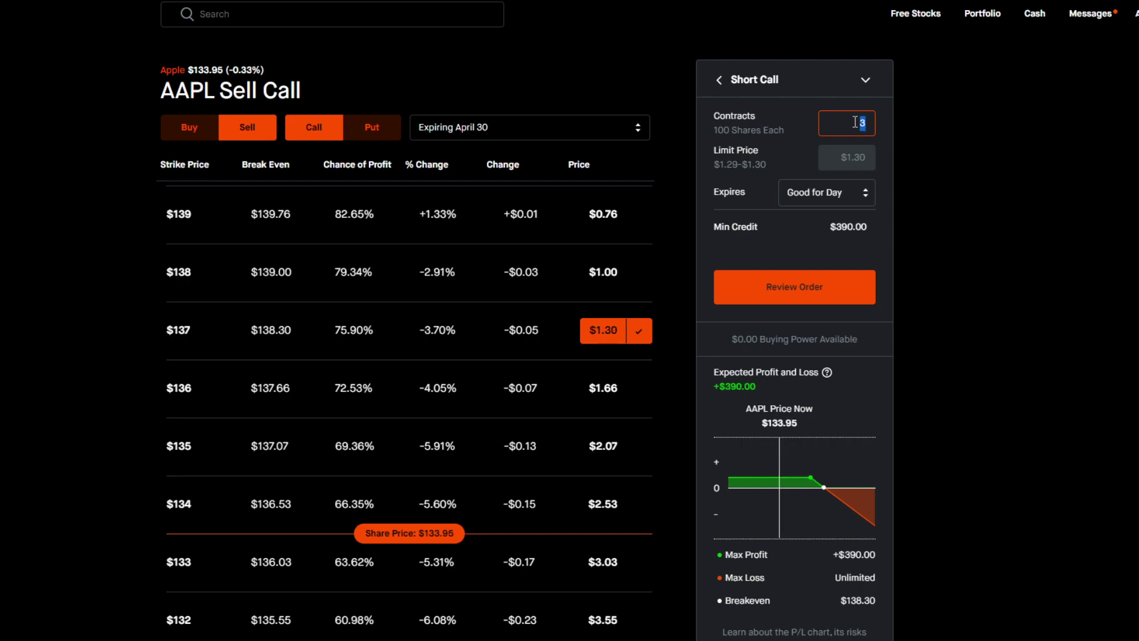
key(BackSpace)
text(1)
click(913, 127)
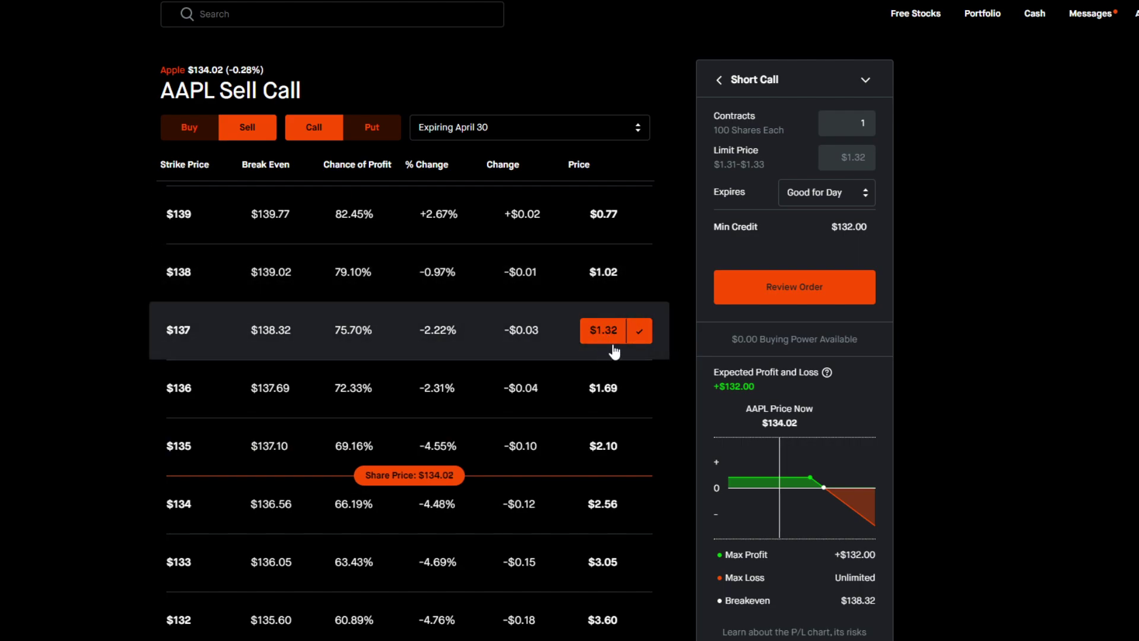
Enter a $1.3 limit price on the $137 short call, fixing a mistyped digit.
click(874, 157)
text(12)
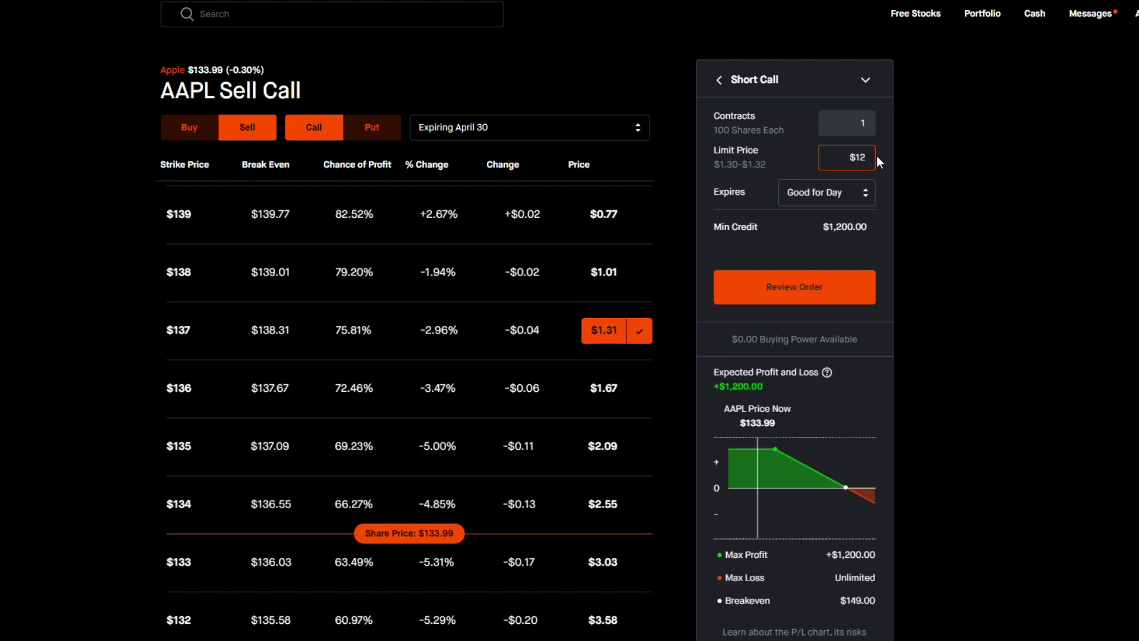
key(BackSpace)
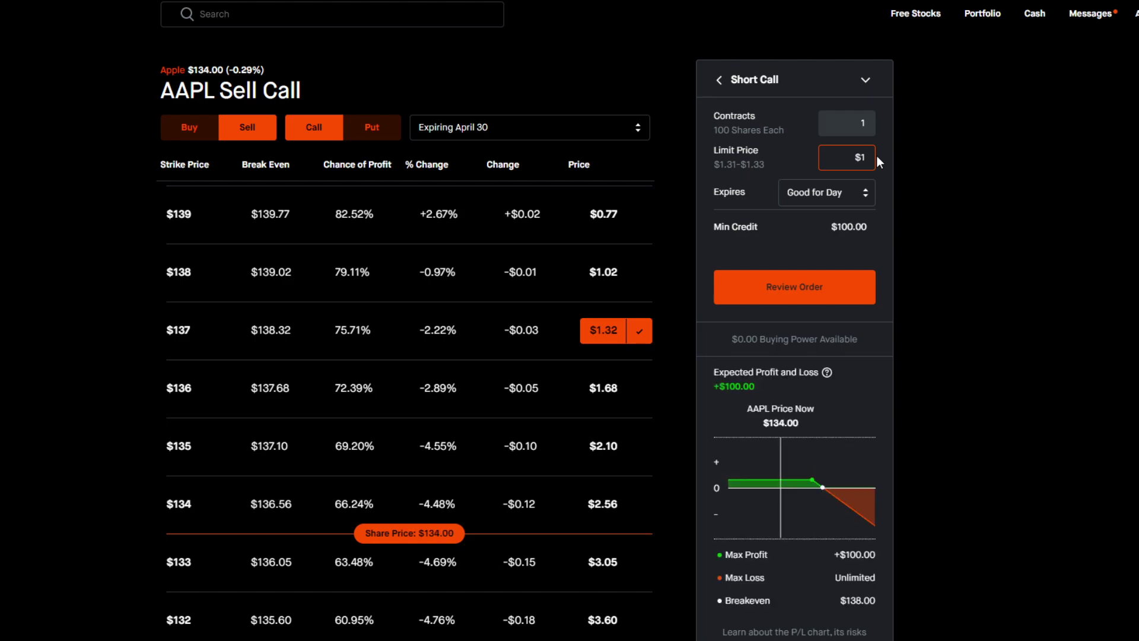
text(.)
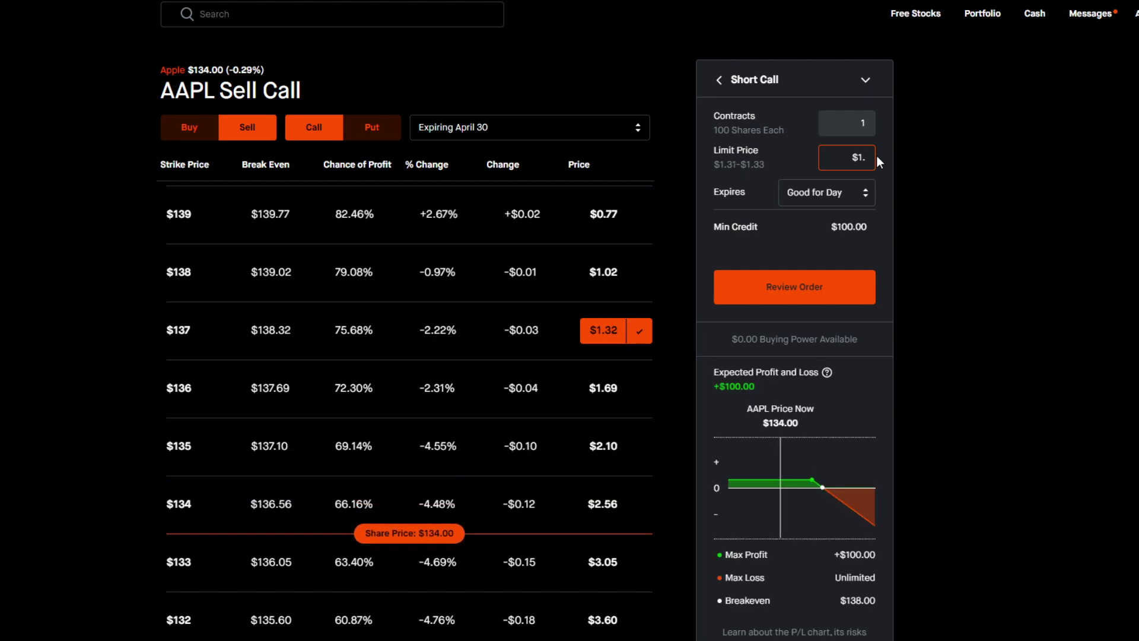
text(3)
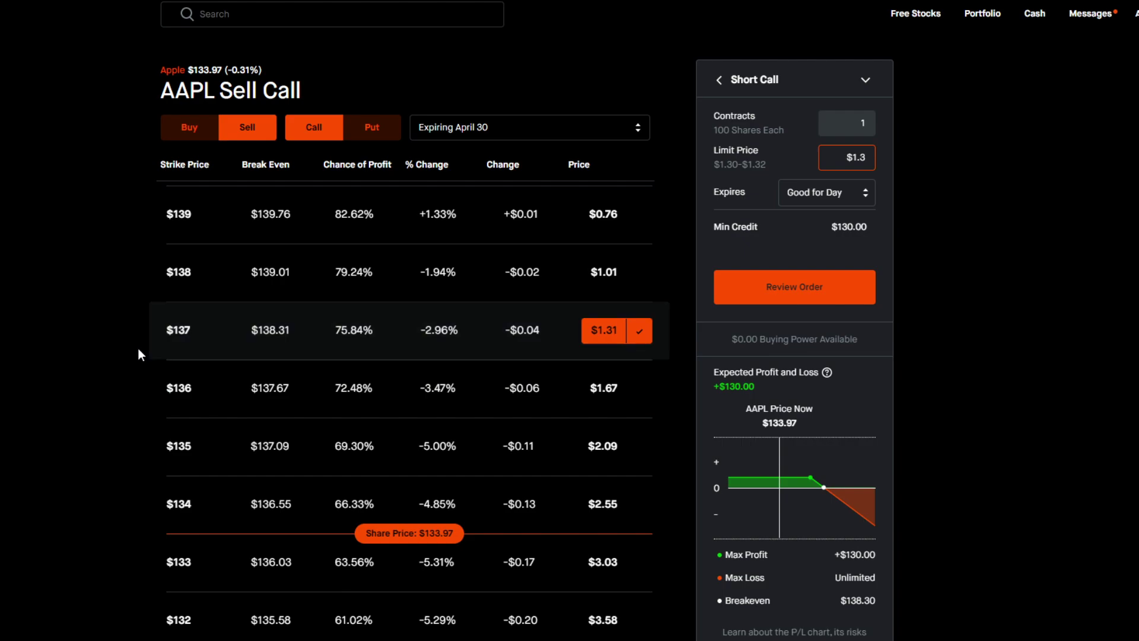
scroll(157, 380, up, 1)
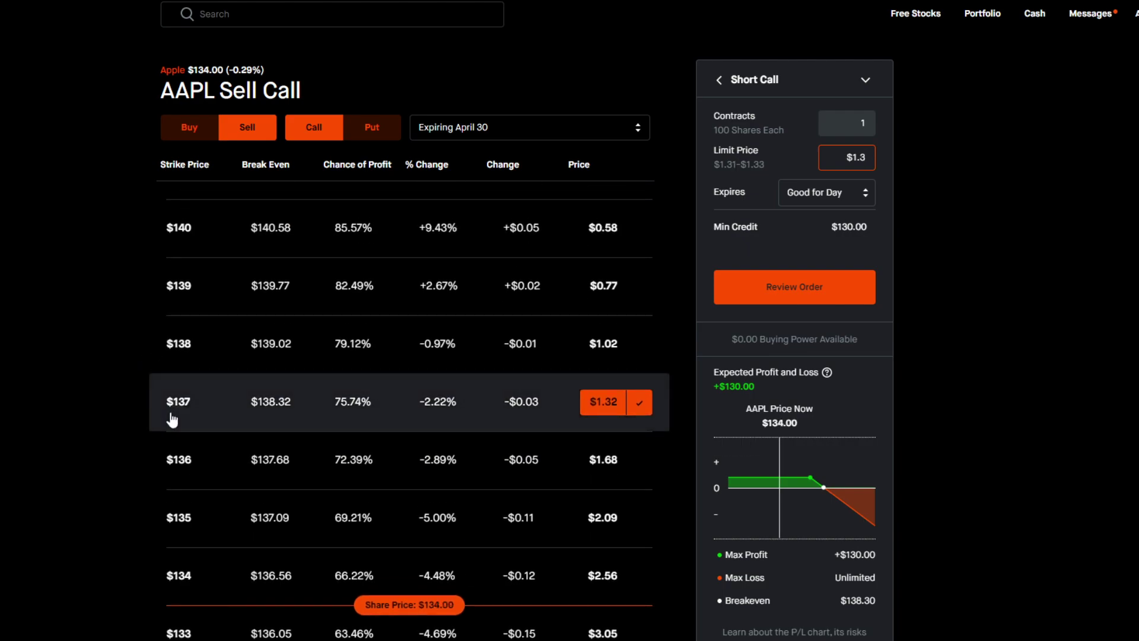
scroll(162, 246, up, 2)
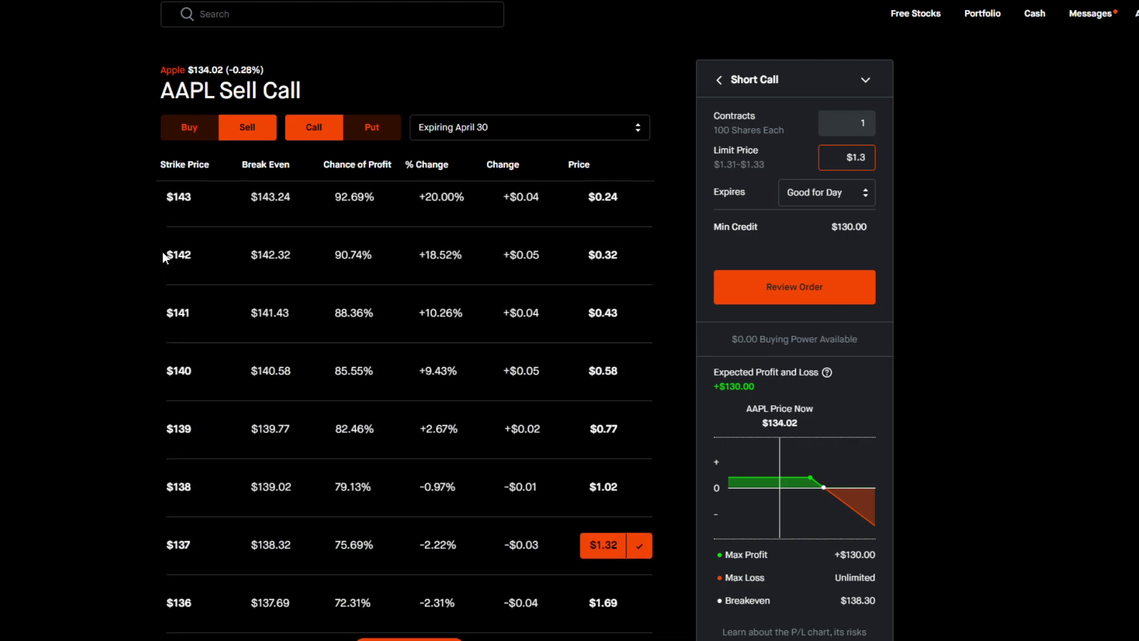
scroll(164, 247, up, 1)
scroll(166, 451, down, 2)
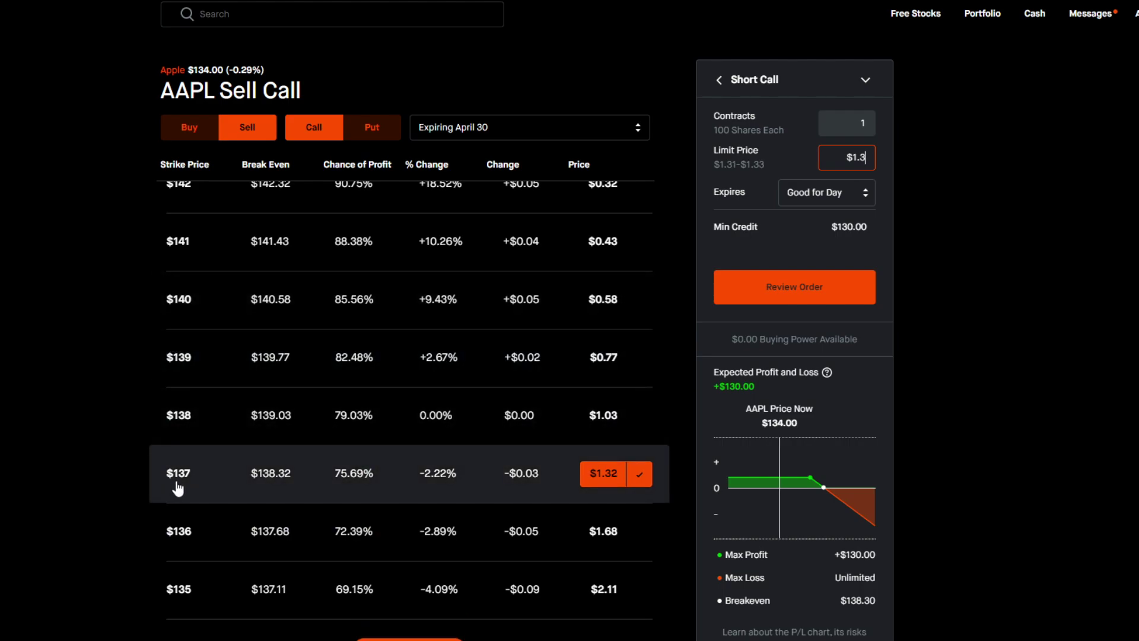
scroll(175, 484, down, 1)
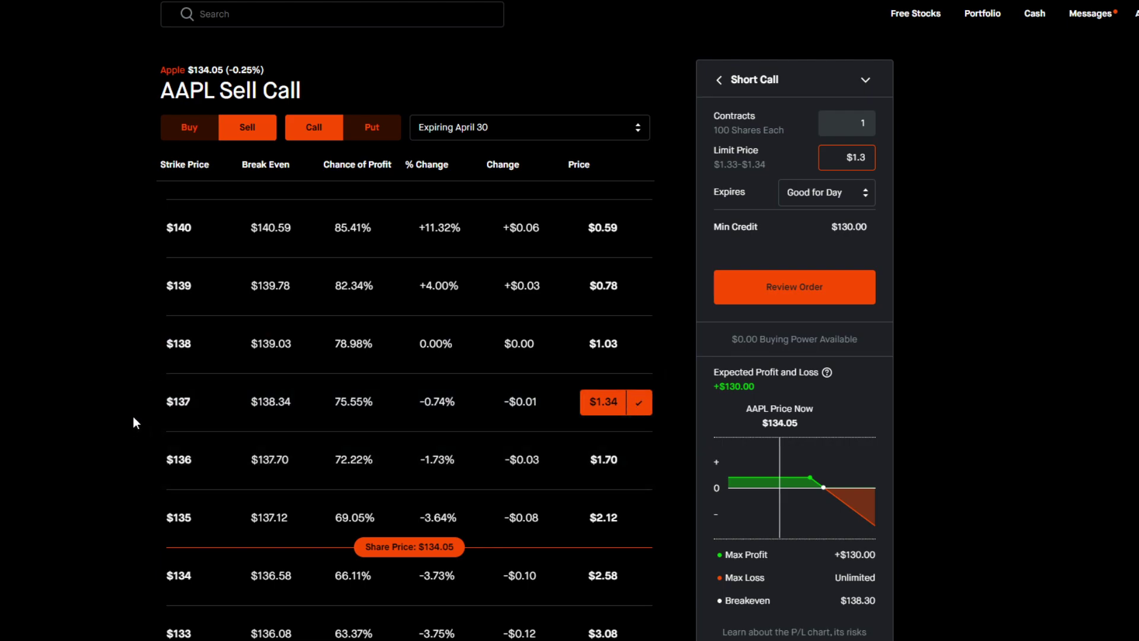
scroll(160, 415, up, 5)
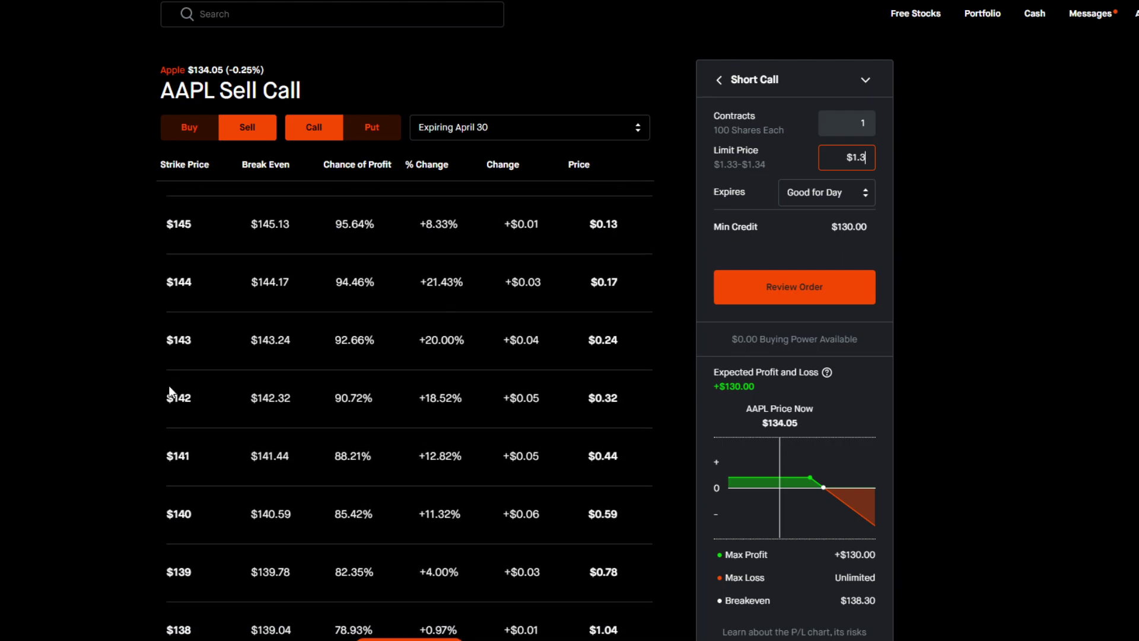
scroll(172, 389, up, 10)
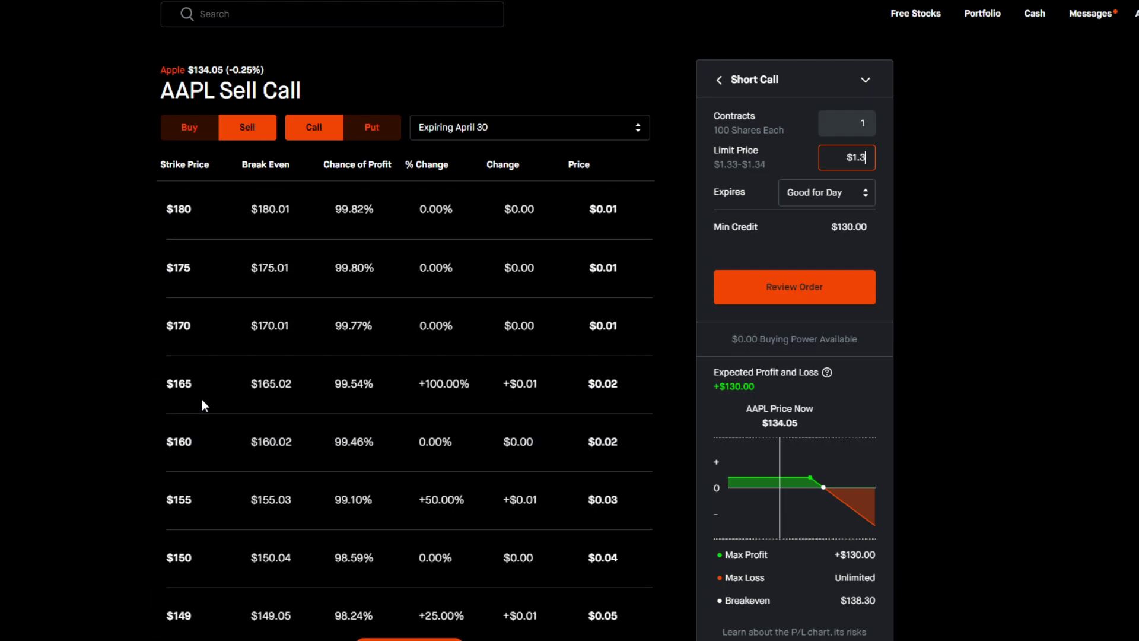
scroll(152, 378, down, 6)
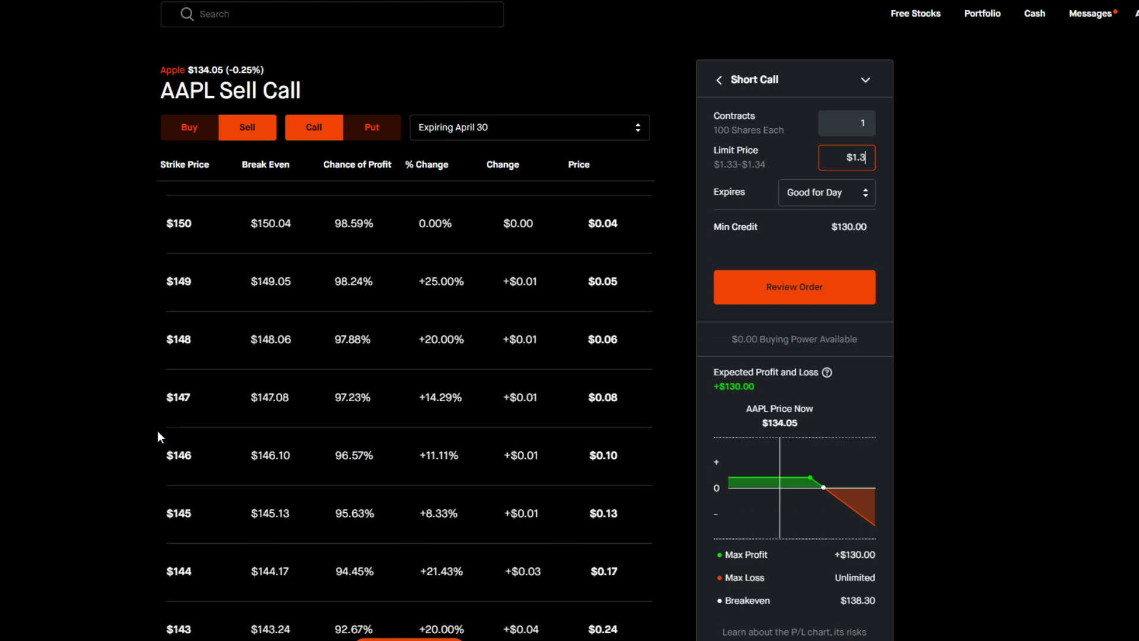
scroll(160, 433, down, 5)
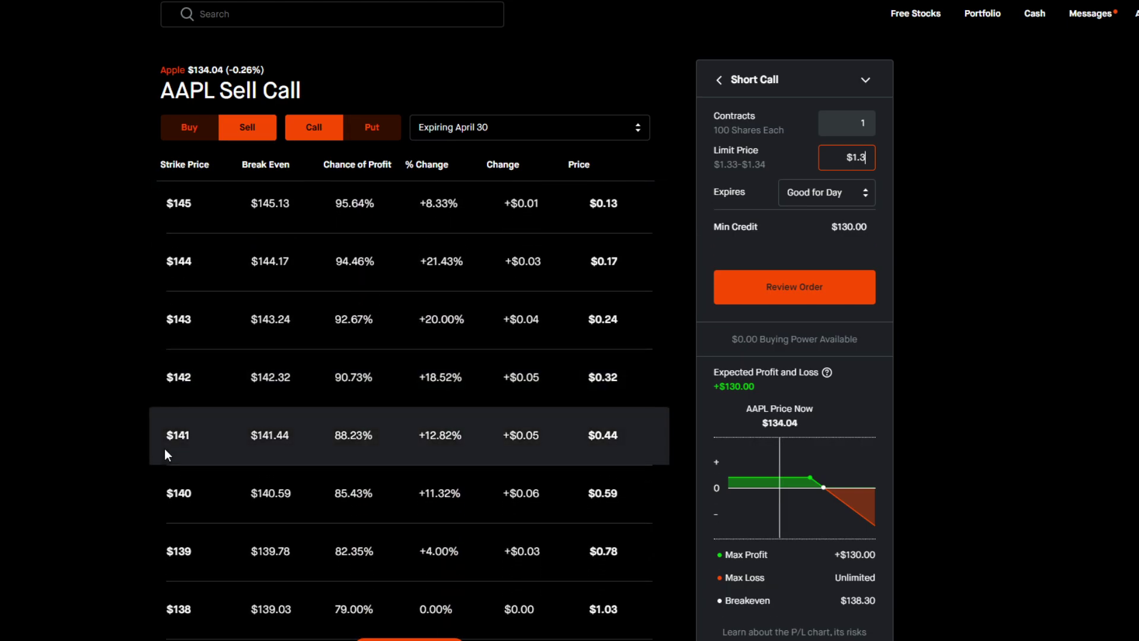
scroll(129, 453, up, 4)
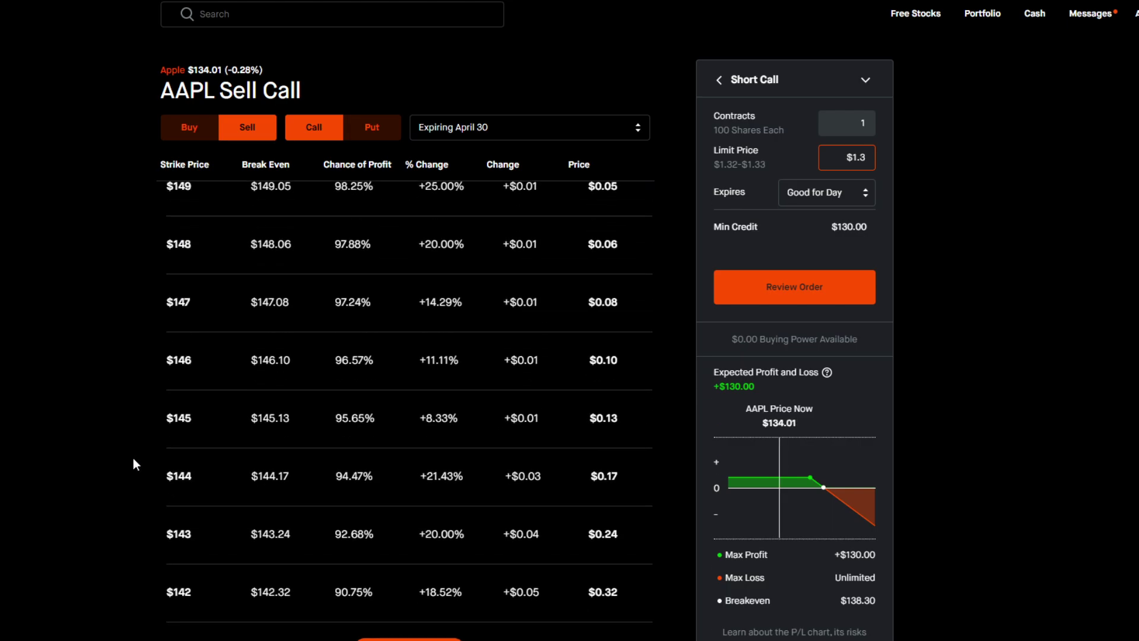
scroll(155, 462, down, 8)
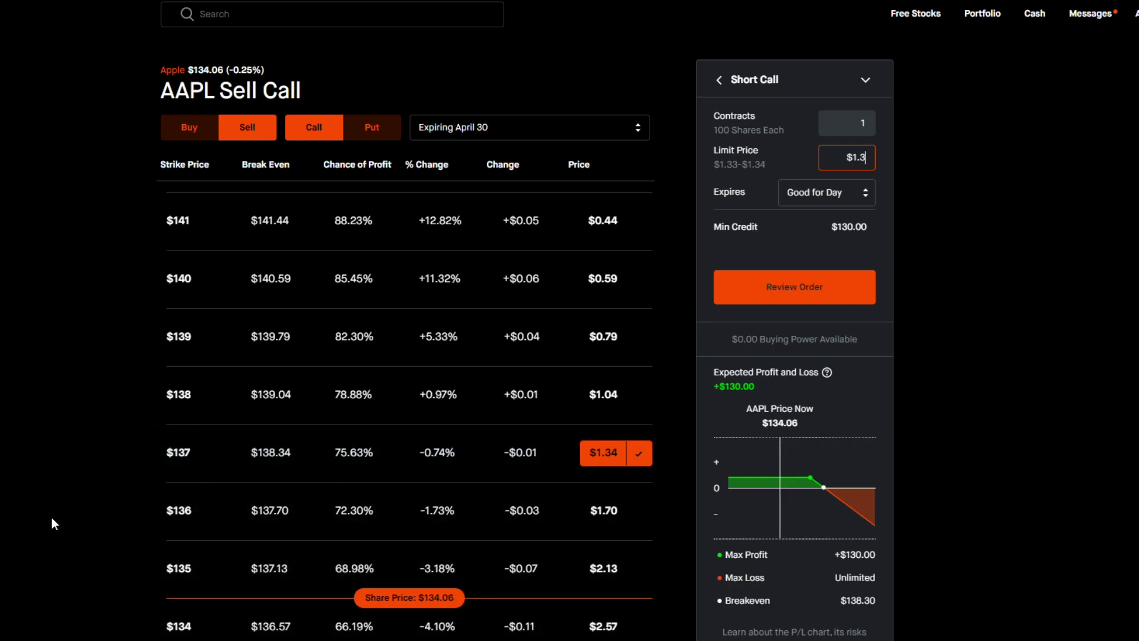
Leave the $137 short call ticket and return to the Apple stock page with Alt+Left.
key(alt+Left)
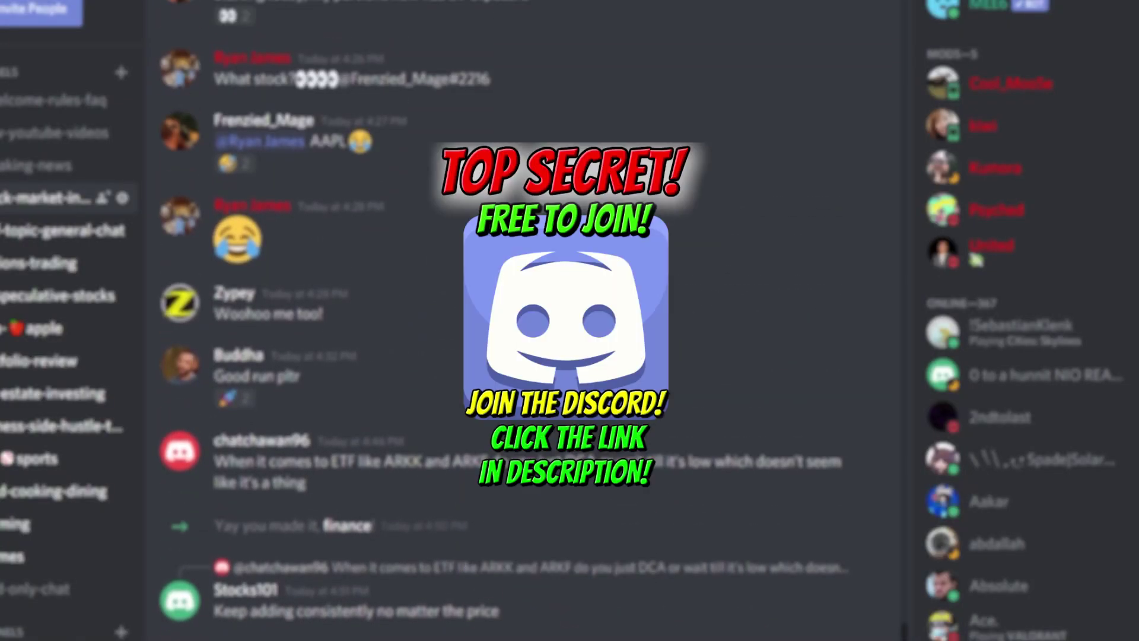
scroll(527, 320, up, 15)
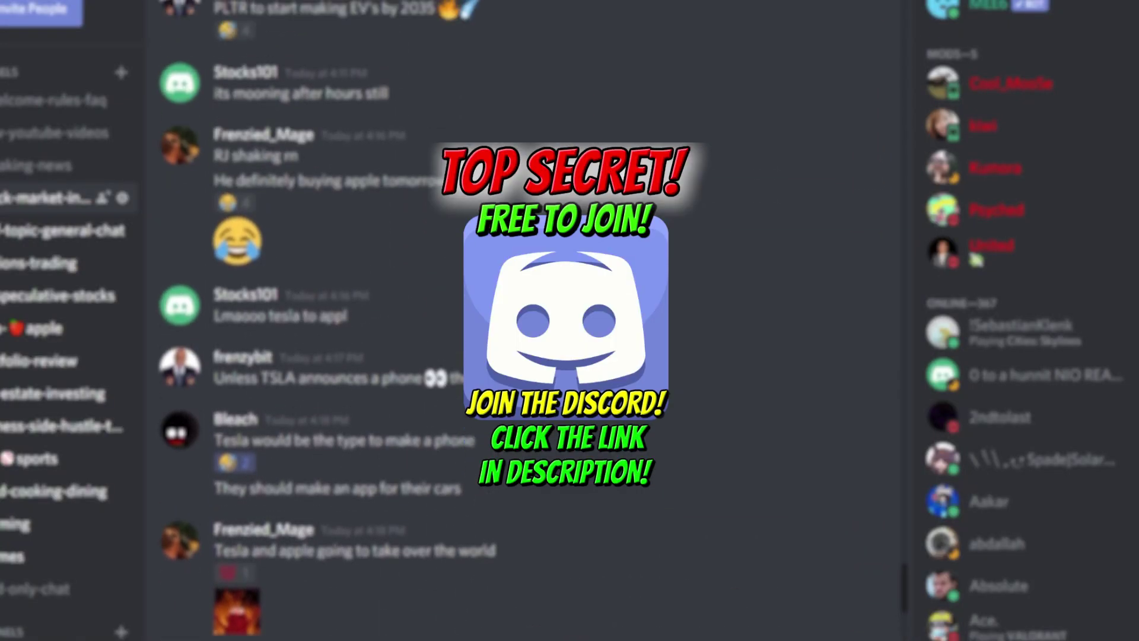
scroll(528, 320, up, 15)
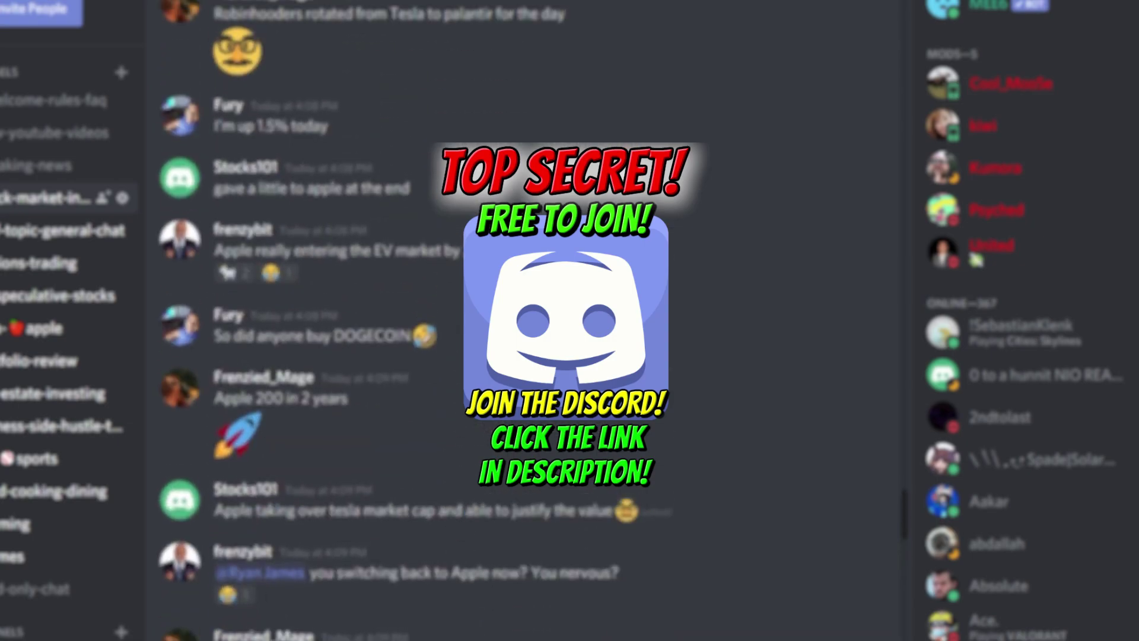
scroll(528, 321, up, 15)
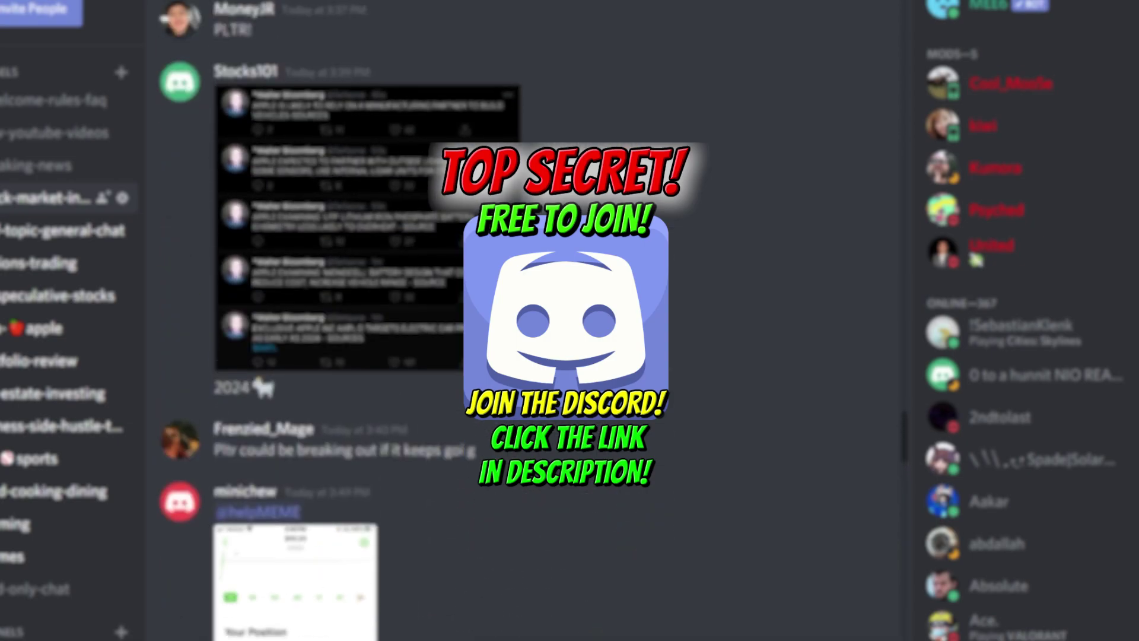
scroll(527, 320, up, 15)
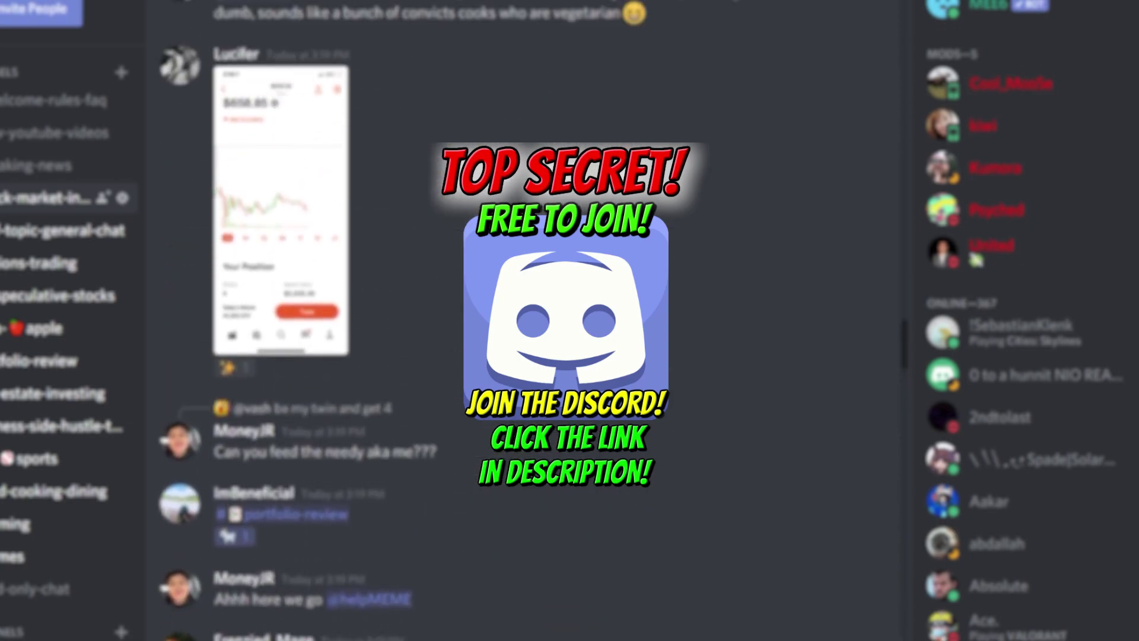
scroll(527, 321, up, 15)
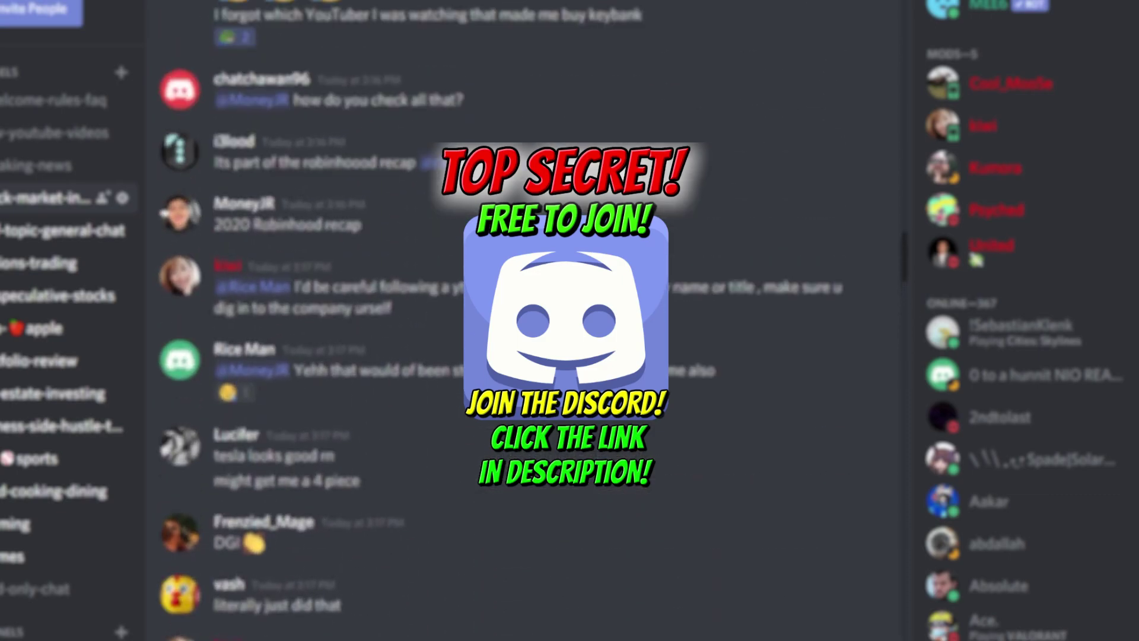